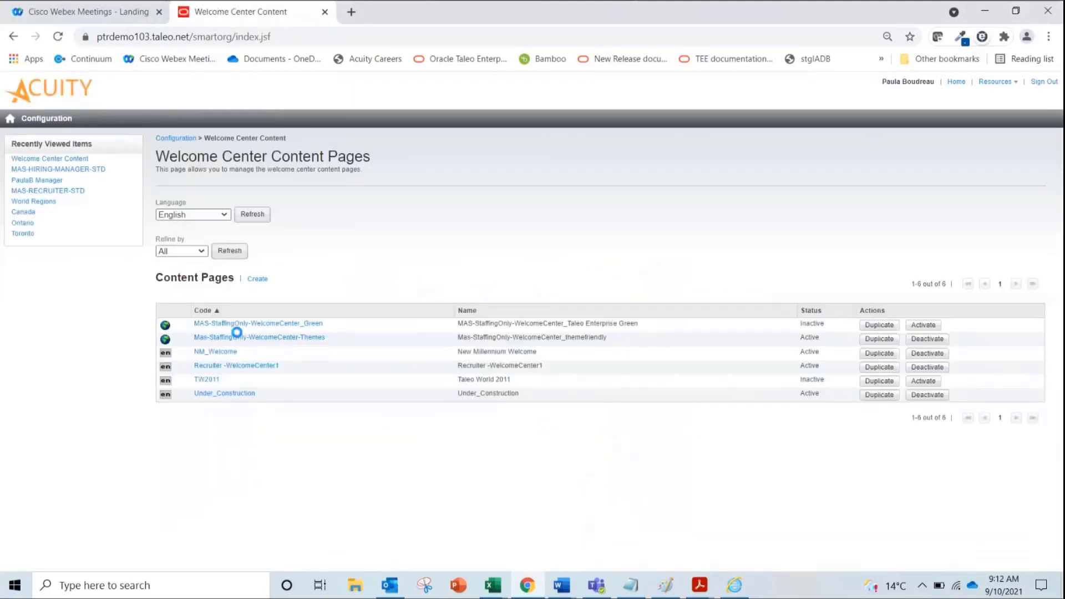
Create content page 001 named 'Welcome Center Message' and open its content in the enlarged editor
{"action": "left_click", "coordinate": [257, 279]}
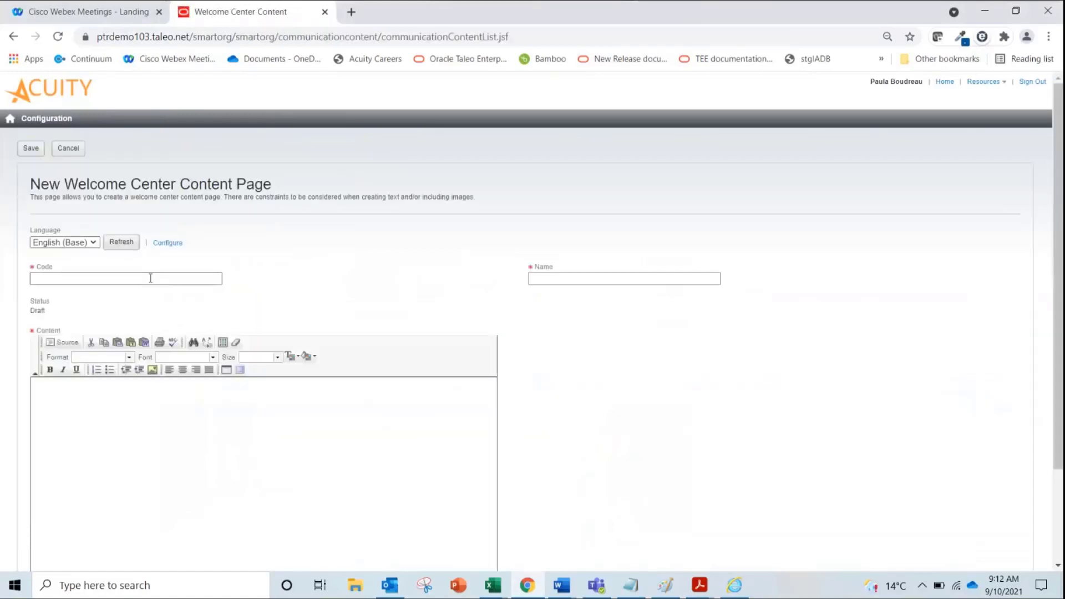
{"action": "left_click", "coordinate": [150, 278]}
{"action": "type", "text": "001"}
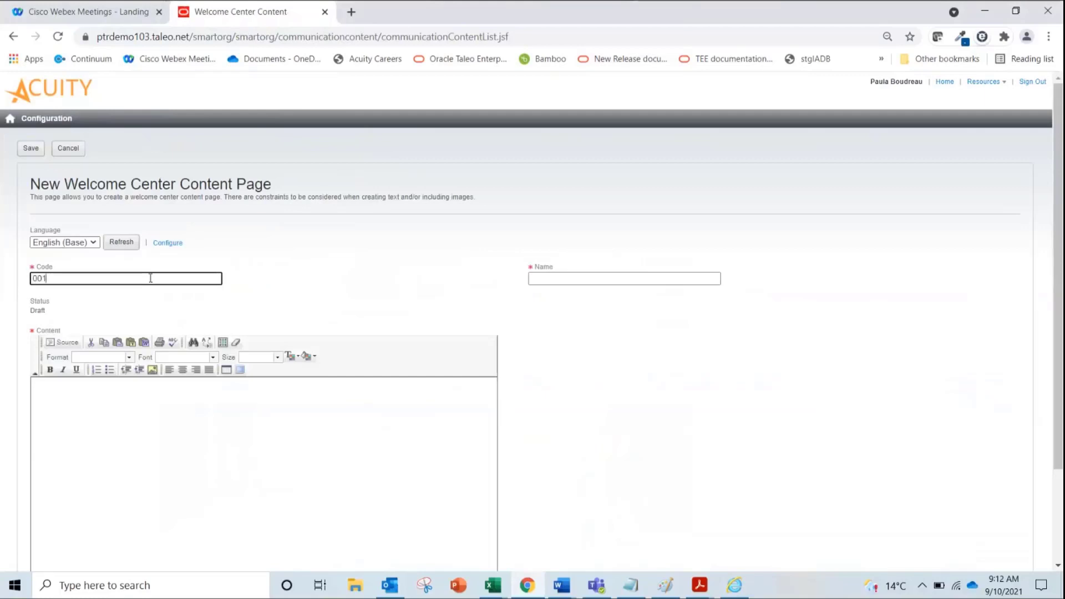
{"action": "key", "text": "Tab"}
{"action": "type", "text": "Welcome "}
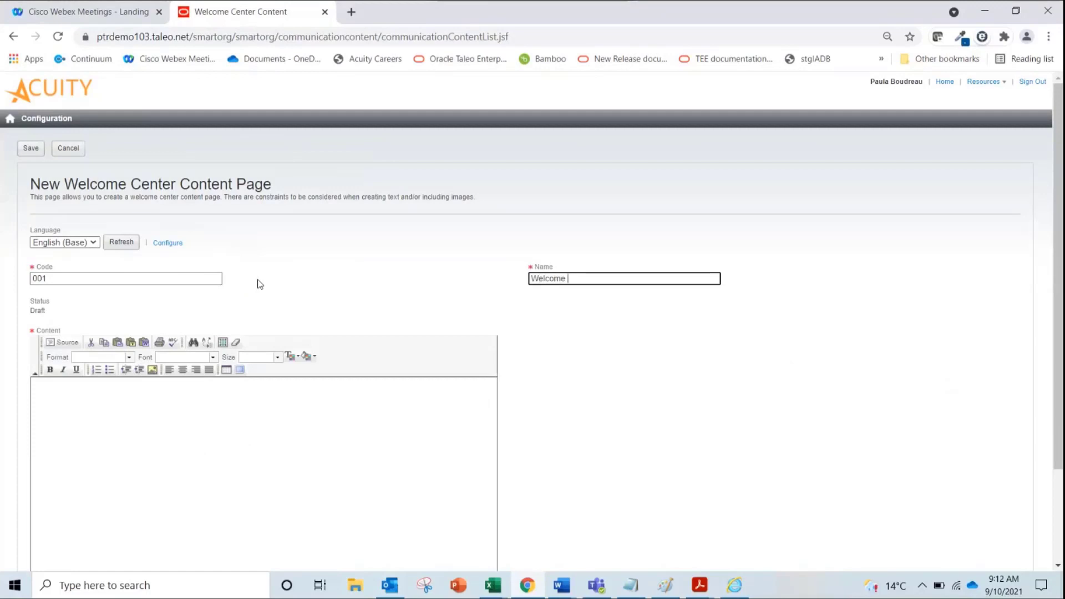
{"action": "type", "text": "Center Message"}
{"action": "left_click", "coordinate": [116, 430]}
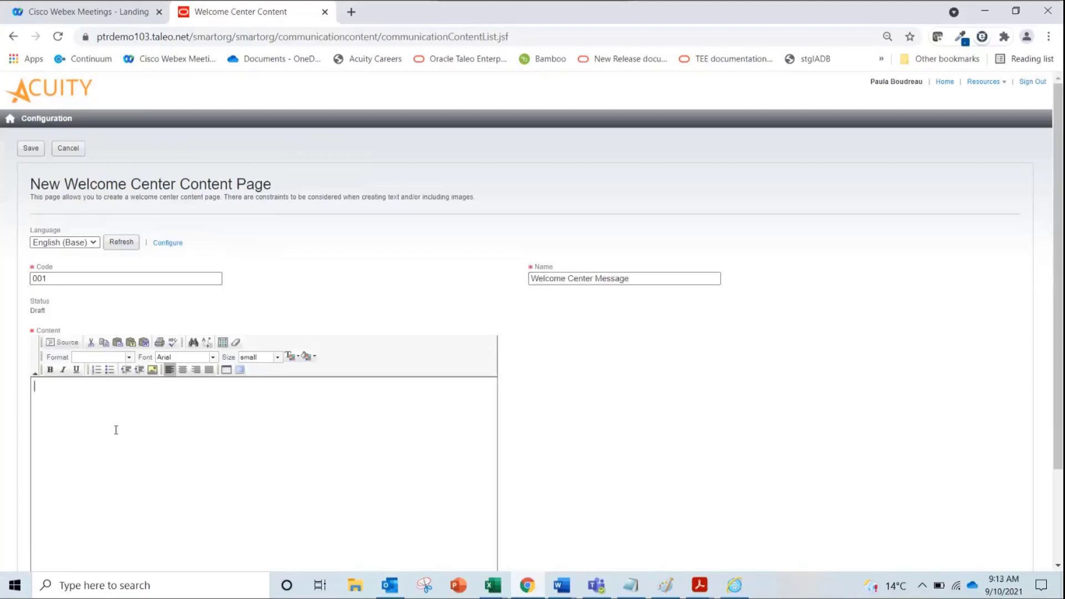
{"action": "left_click", "coordinate": [240, 370]}
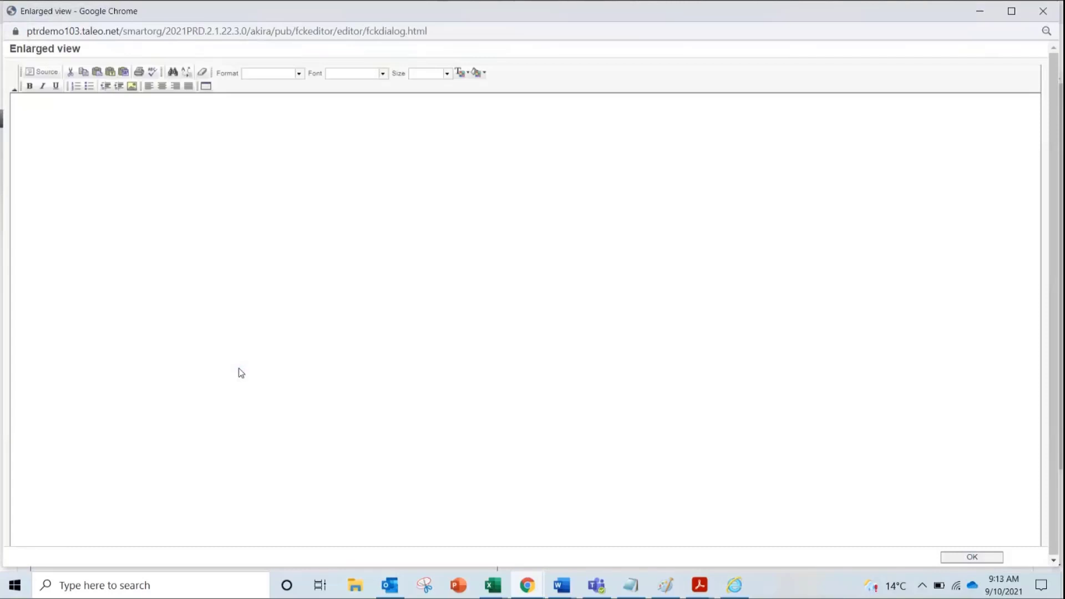
Type 'Welcome to Taleo' as the first content line and start a new line below it
{"action": "left_click", "coordinate": [149, 193]}
{"action": "type", "text": "Welcome"}
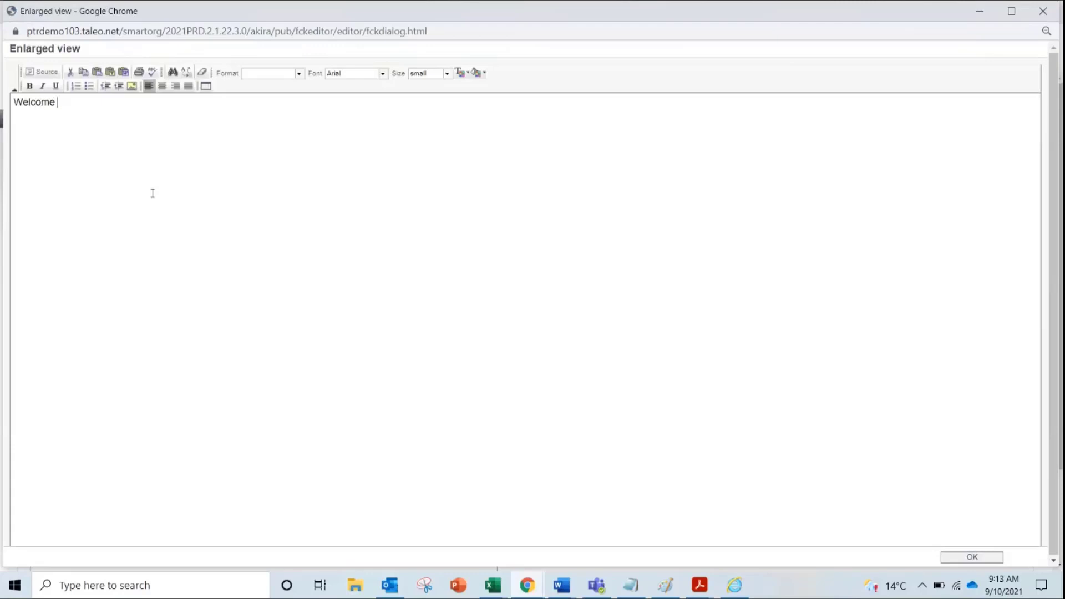
{"action": "type", "text": " to Taleo"}
{"action": "key", "text": "Return"}
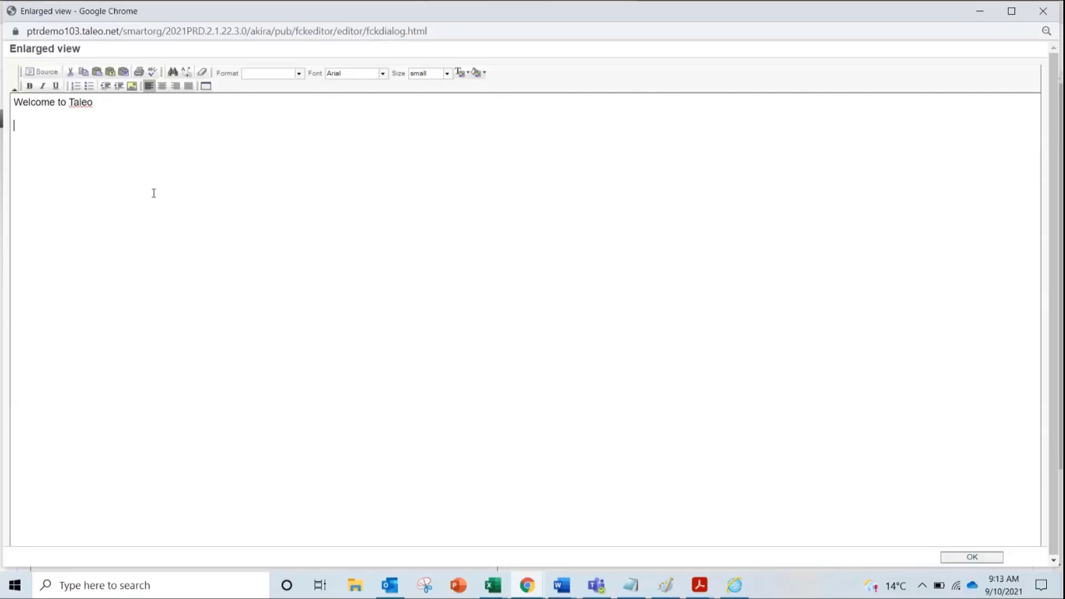
{"action": "left_click", "coordinate": [132, 86]}
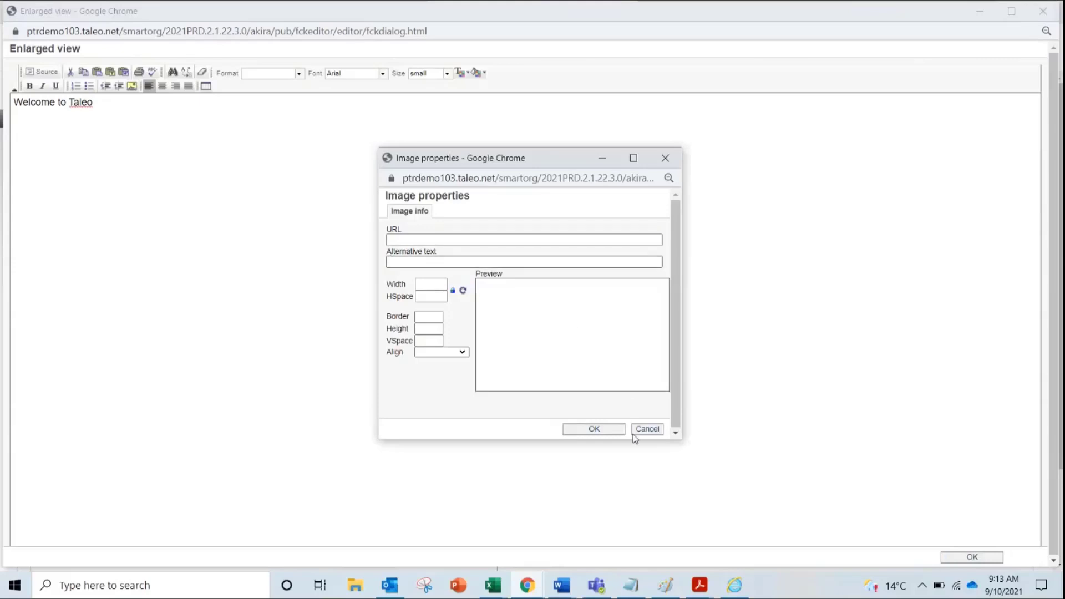
{"action": "left_click", "coordinate": [649, 431]}
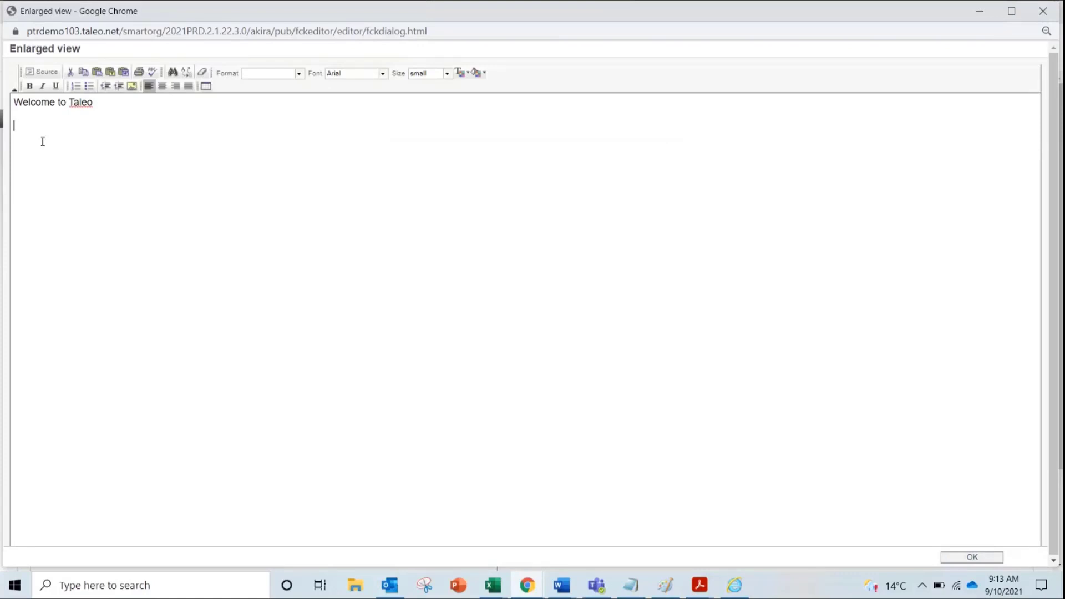
{"action": "type", "text": "https://knowledge"}
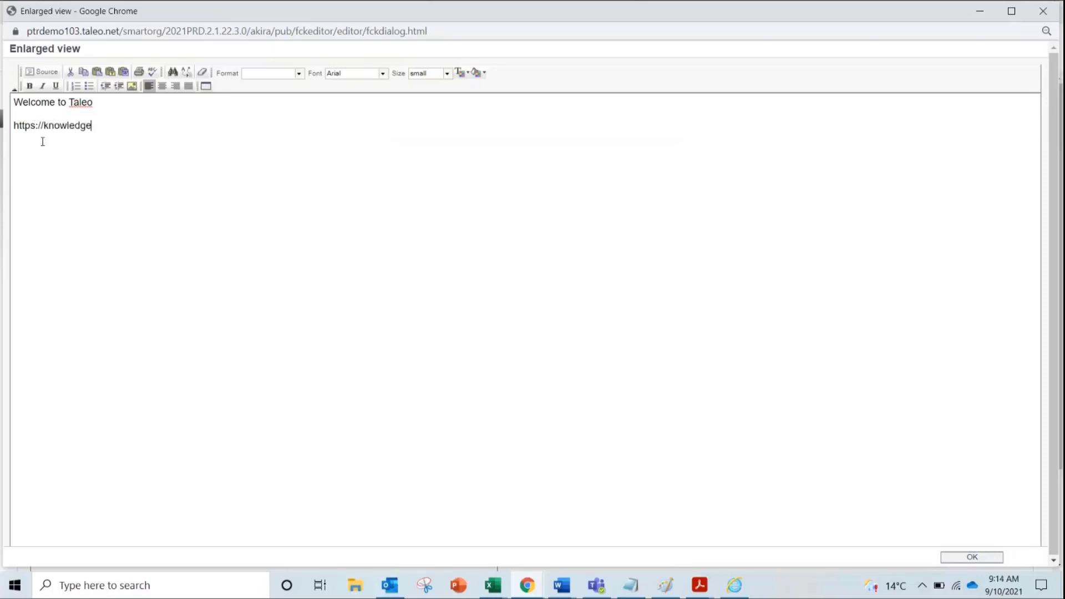
{"action": "type", "text": ".com"}
Accept the content, then save and activate Welcome Center Message and return to Configuration
{"action": "left_click", "coordinate": [973, 557]}
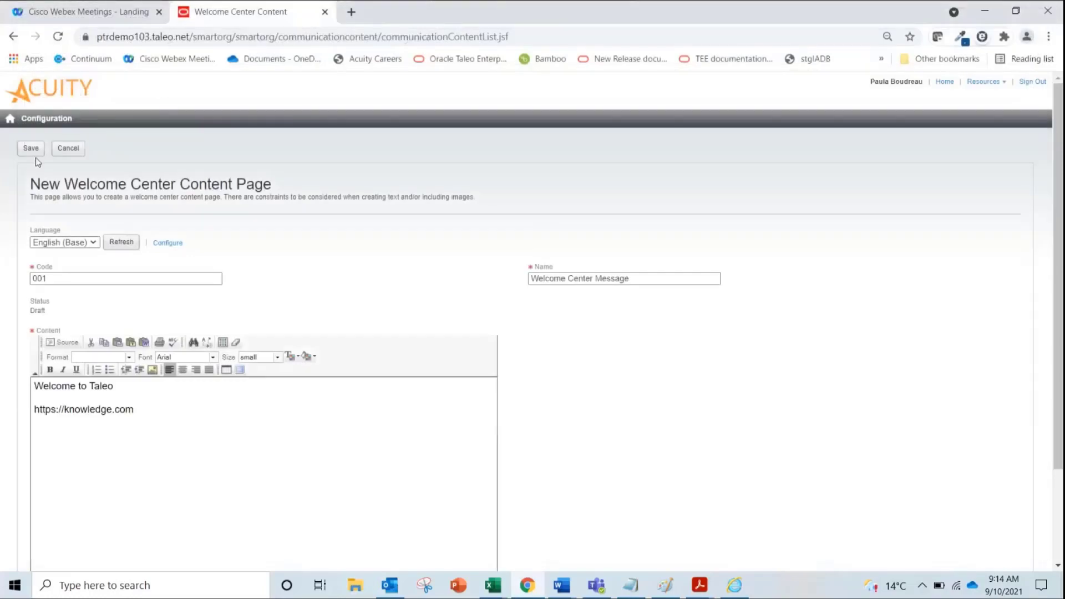
{"action": "left_click", "coordinate": [33, 150]}
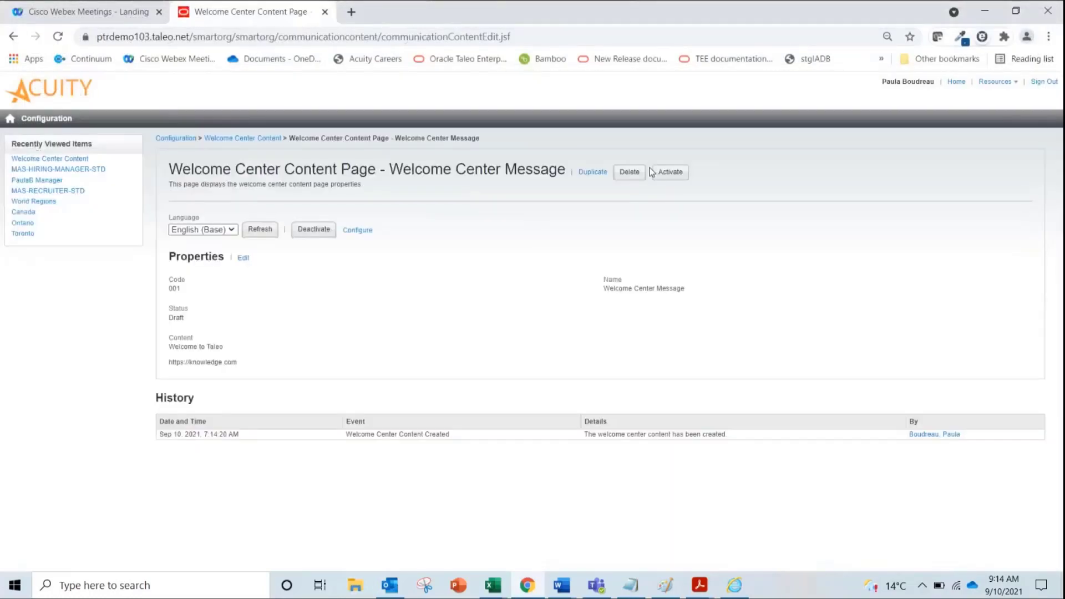
{"action": "left_click", "coordinate": [670, 174]}
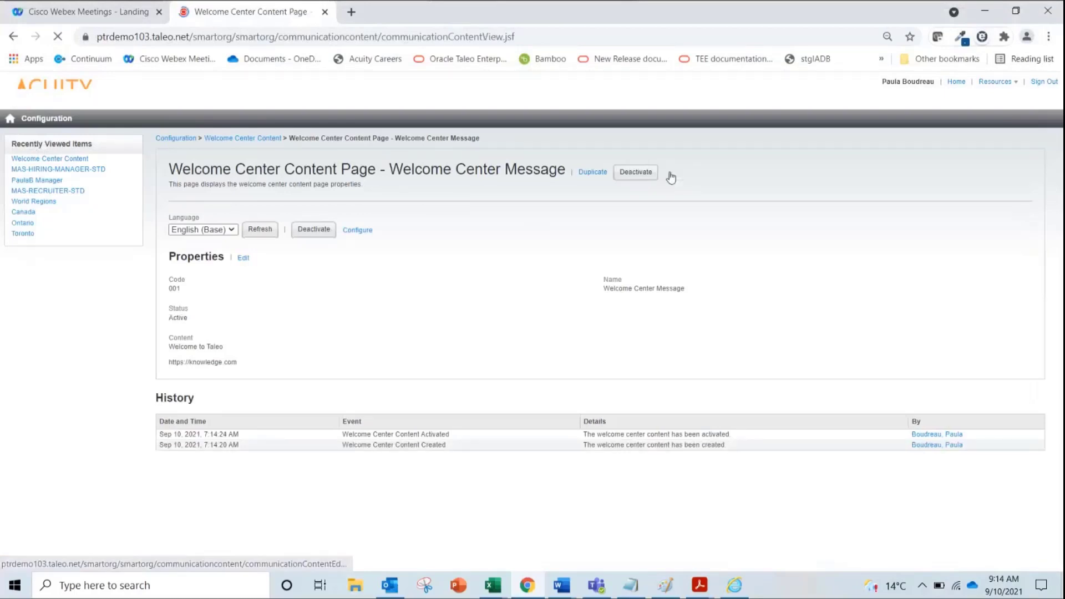
{"action": "left_click", "coordinate": [257, 143]}
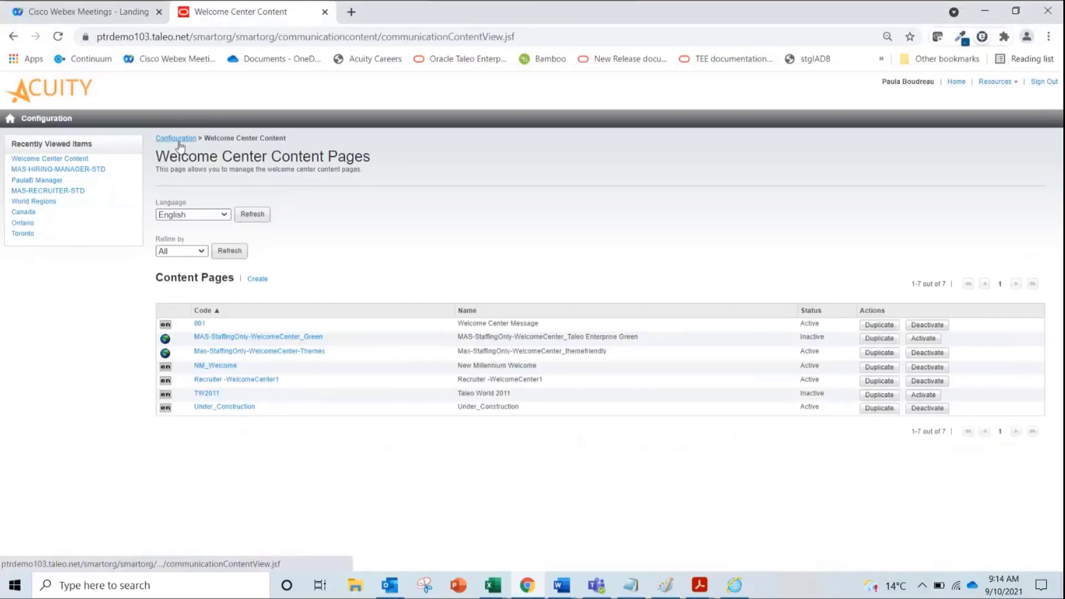
{"action": "left_click", "coordinate": [177, 139]}
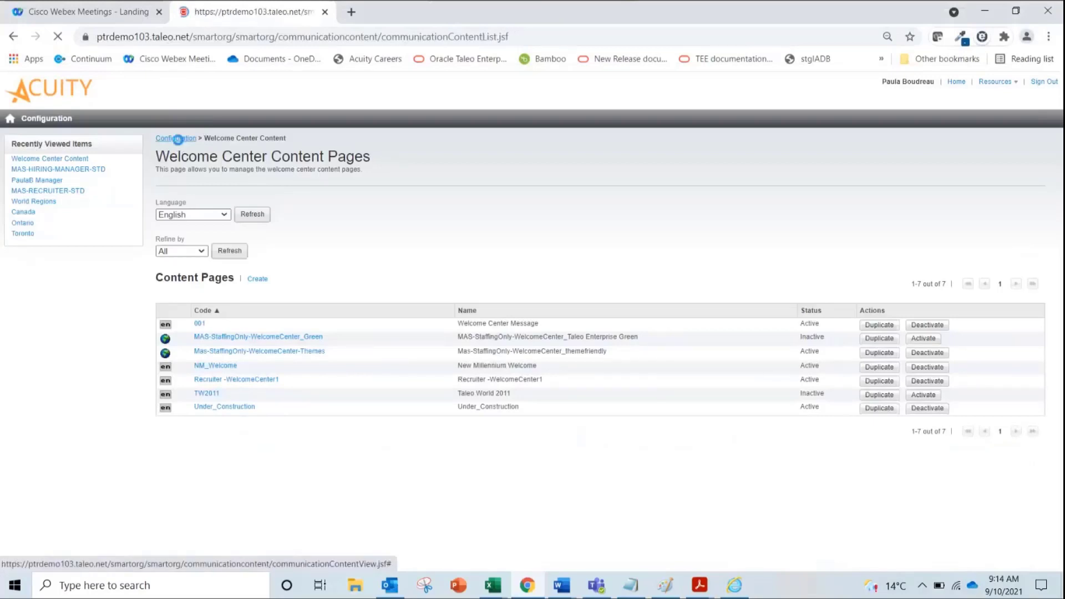
Filter the general product settings by keyword 'welcome' and open Display Welcome Center
{"action": "left_click", "coordinate": [231, 330]}
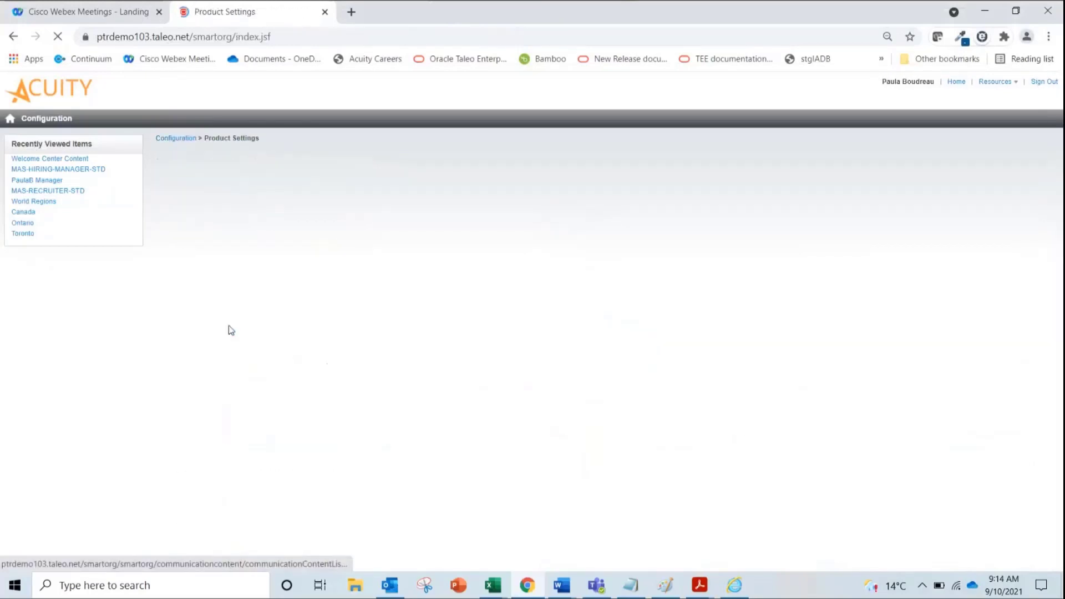
{"action": "left_click", "coordinate": [208, 170]}
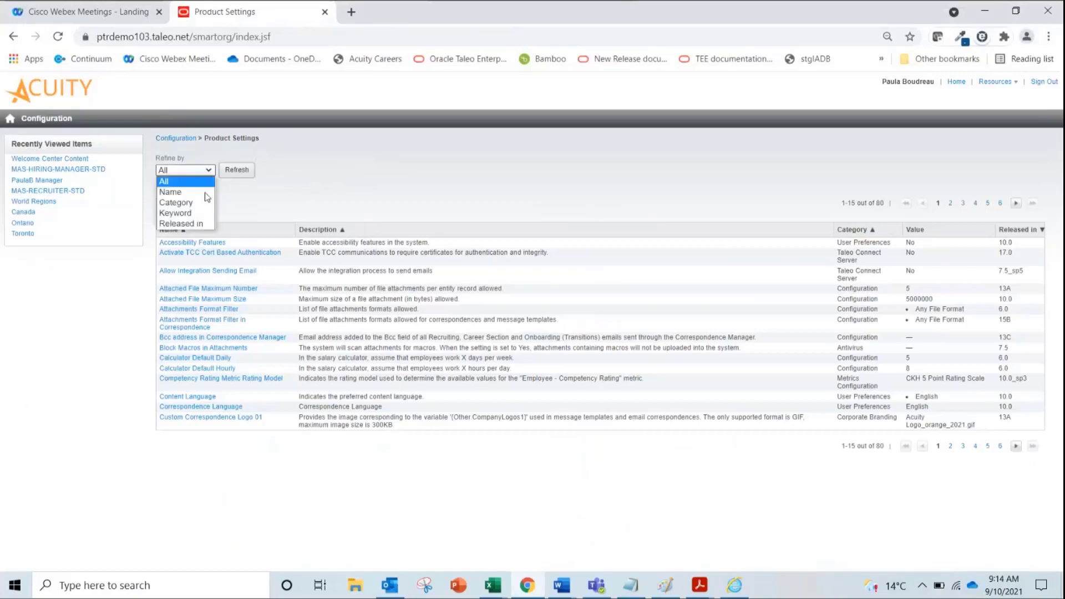
{"action": "left_click", "coordinate": [206, 223]}
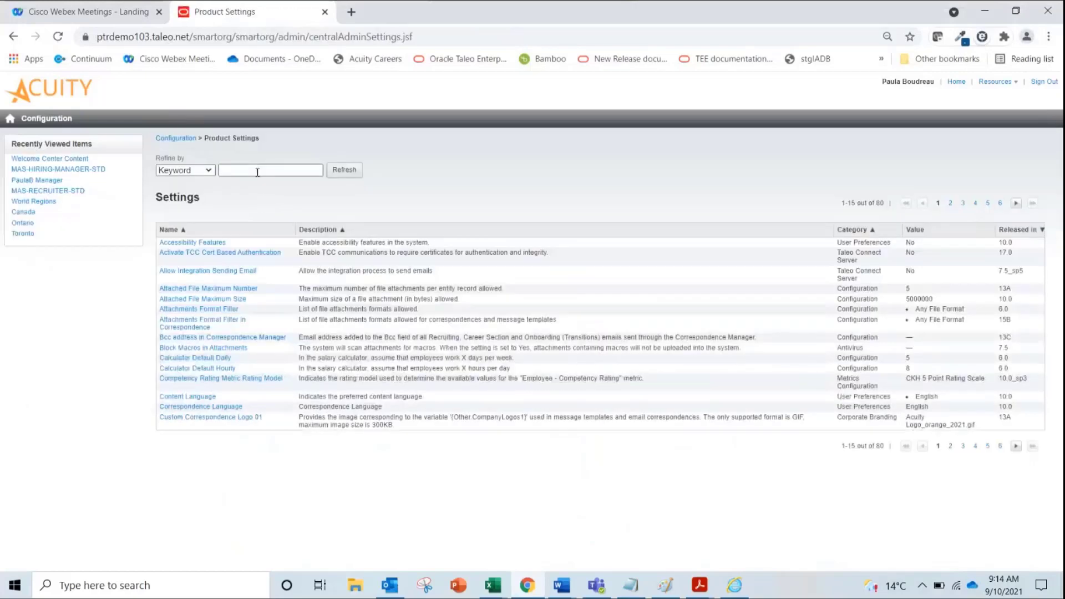
{"action": "left_click", "coordinate": [257, 172]}
{"action": "type", "text": "welcome"}
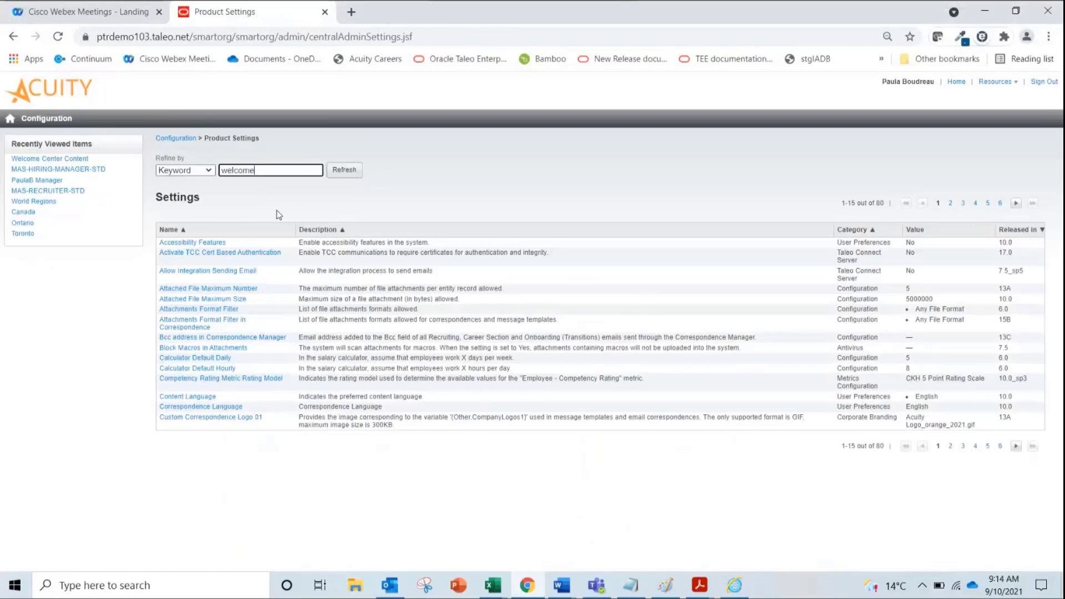
{"action": "key", "text": "Return"}
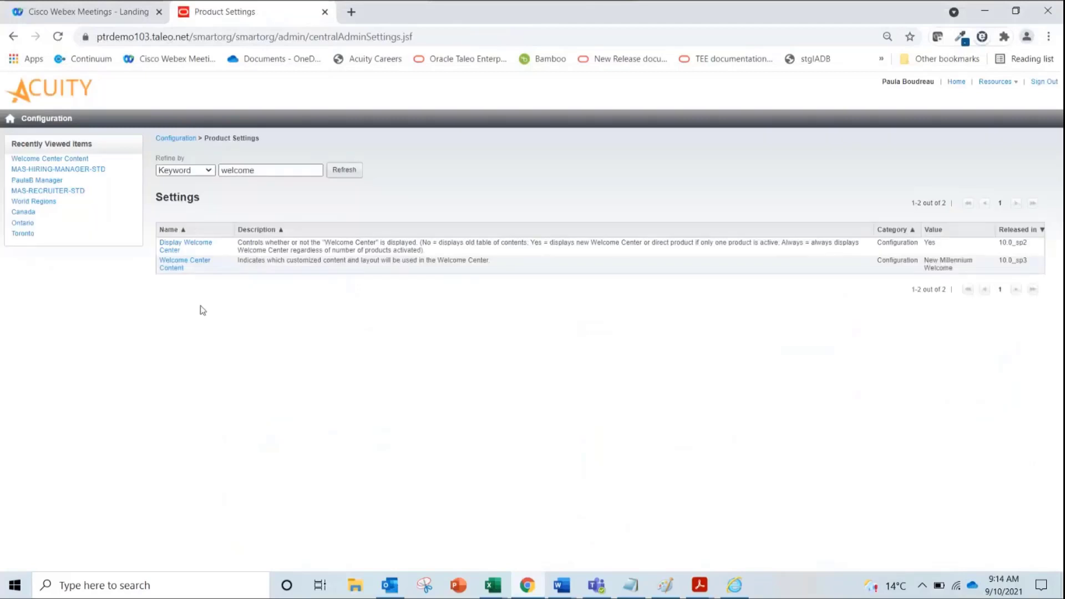
{"action": "left_click", "coordinate": [184, 251]}
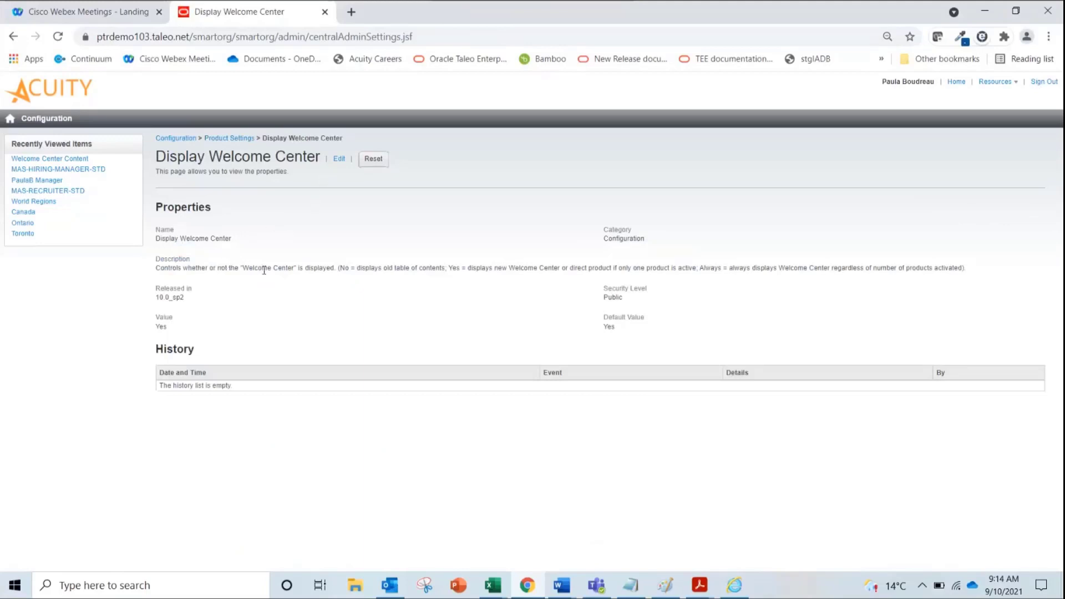
Confirm Display Welcome Center is Yes and go back to the welcome-filtered product settings
{"action": "left_click", "coordinate": [239, 140]}
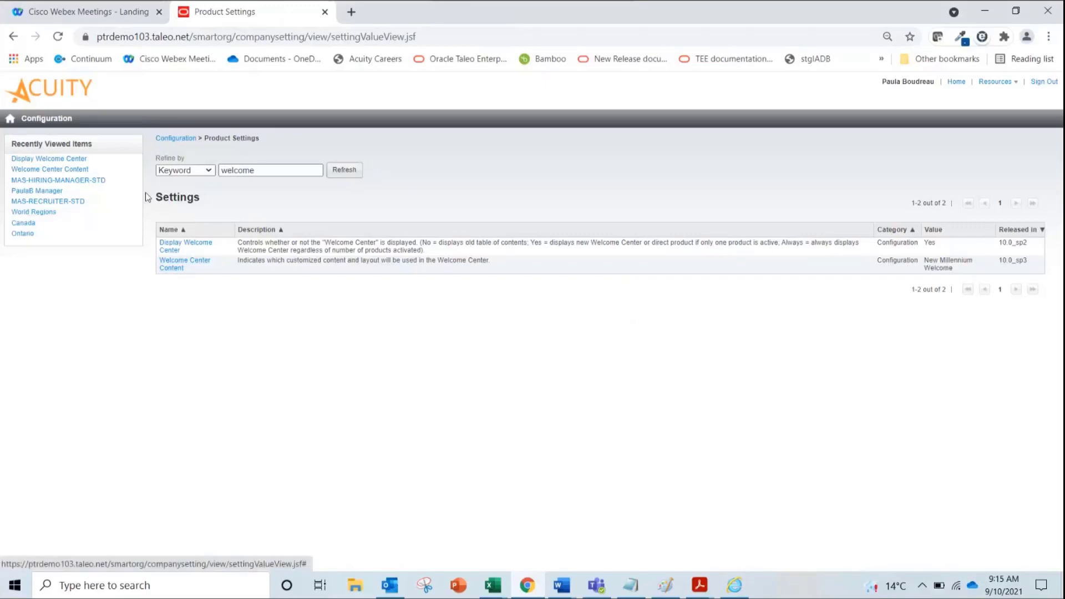
Go from Configuration to SmartOrg Administration and its Configuration Profiles list
{"action": "left_click", "coordinate": [178, 142]}
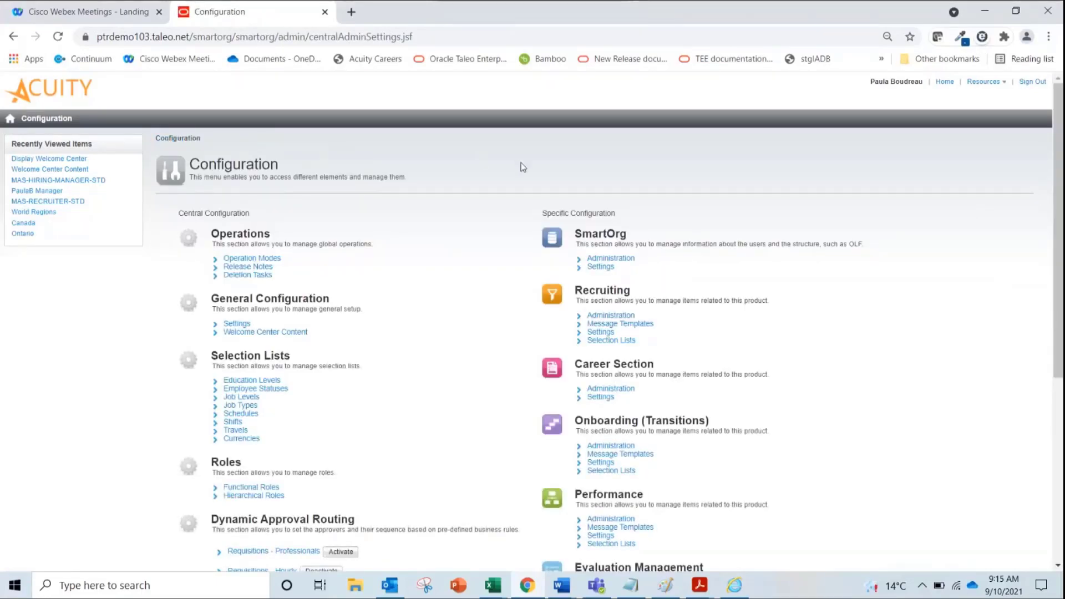
{"action": "left_click", "coordinate": [621, 262]}
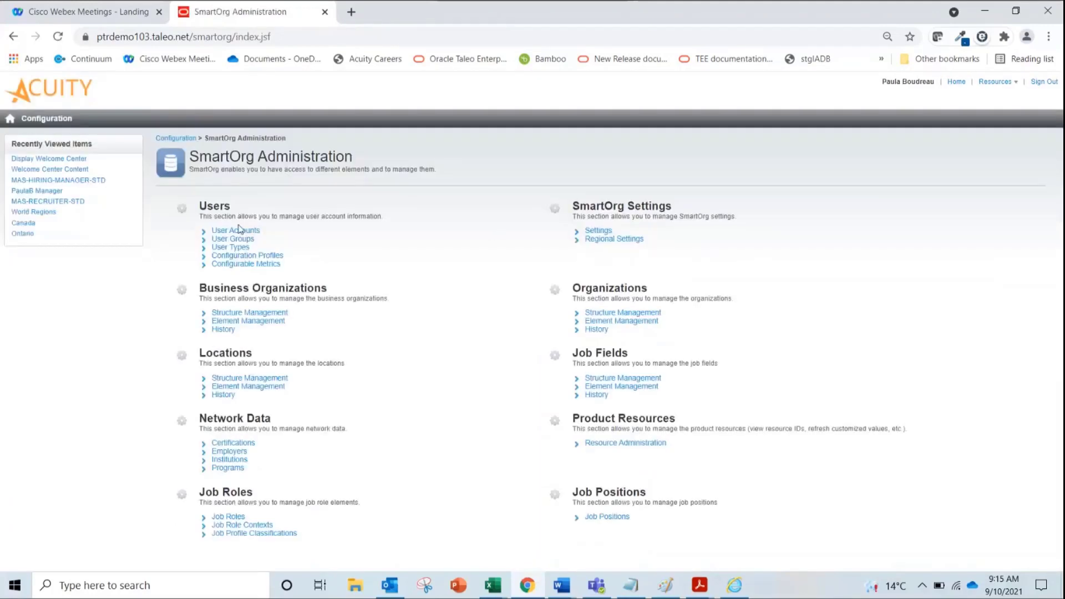
{"action": "left_click", "coordinate": [235, 260]}
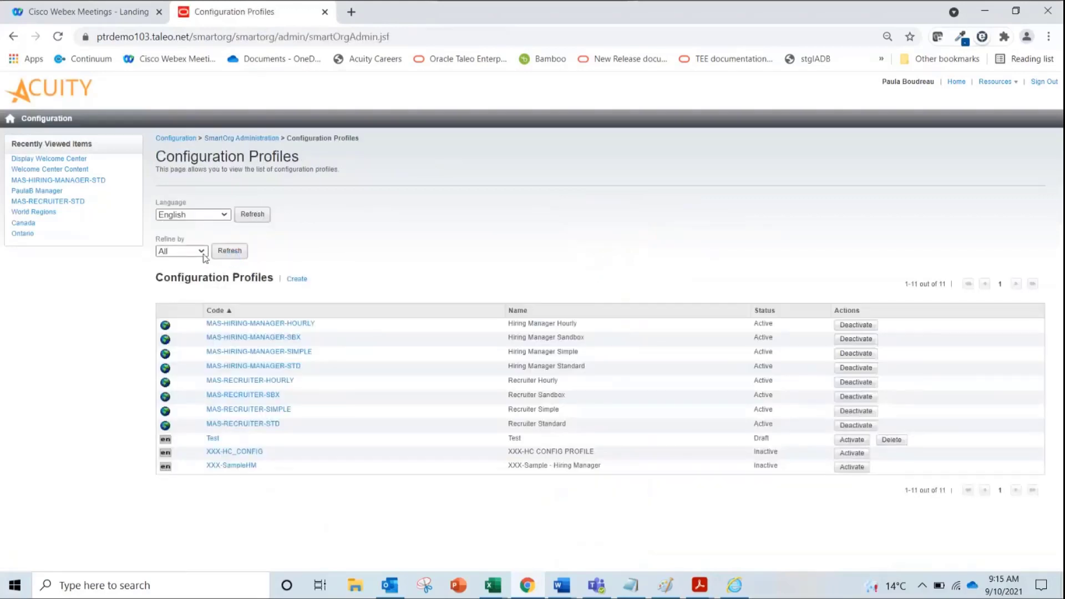
Open the MAS-RECRUITER-STD profile and filter its settings by the keyword 'welcome'
{"action": "left_click", "coordinate": [232, 425]}
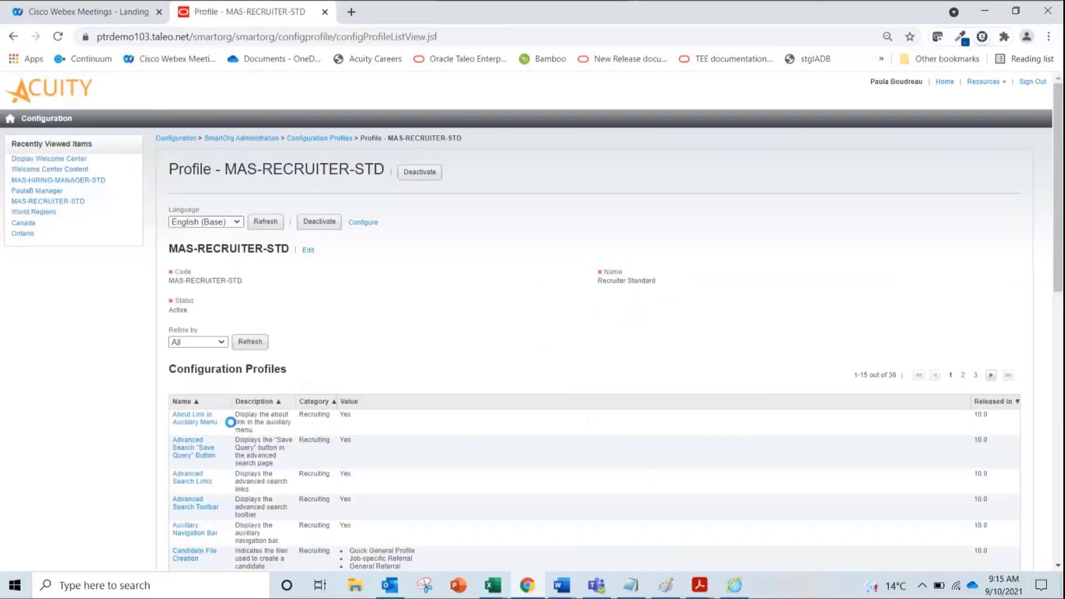
{"action": "left_click", "coordinate": [221, 344]}
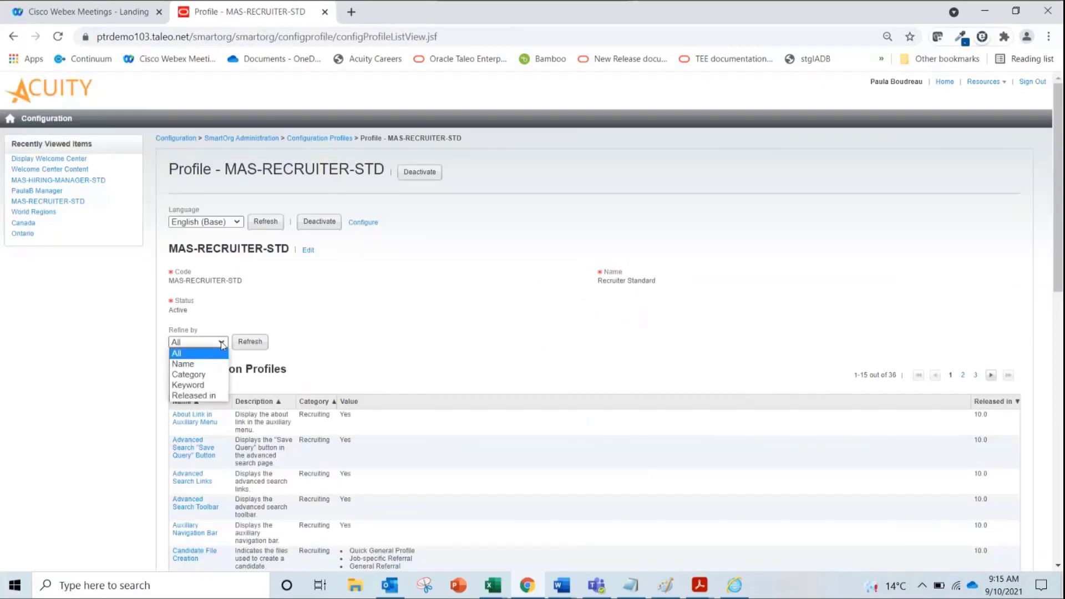
{"action": "left_click", "coordinate": [216, 385]}
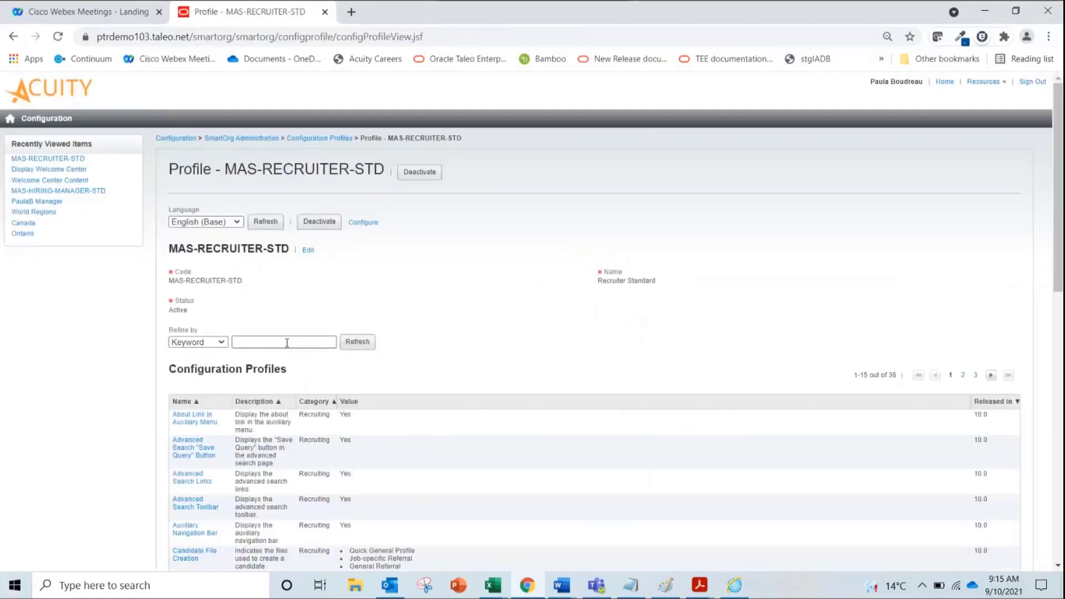
{"action": "left_click", "coordinate": [287, 342]}
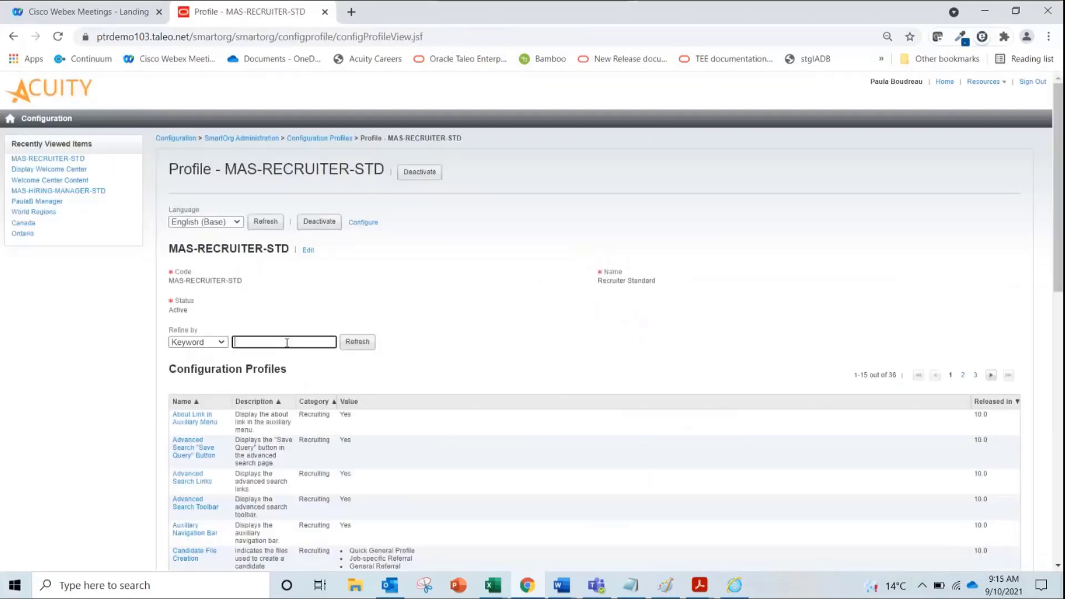
{"action": "type", "text": "welcome"}
{"action": "left_click", "coordinate": [354, 346]}
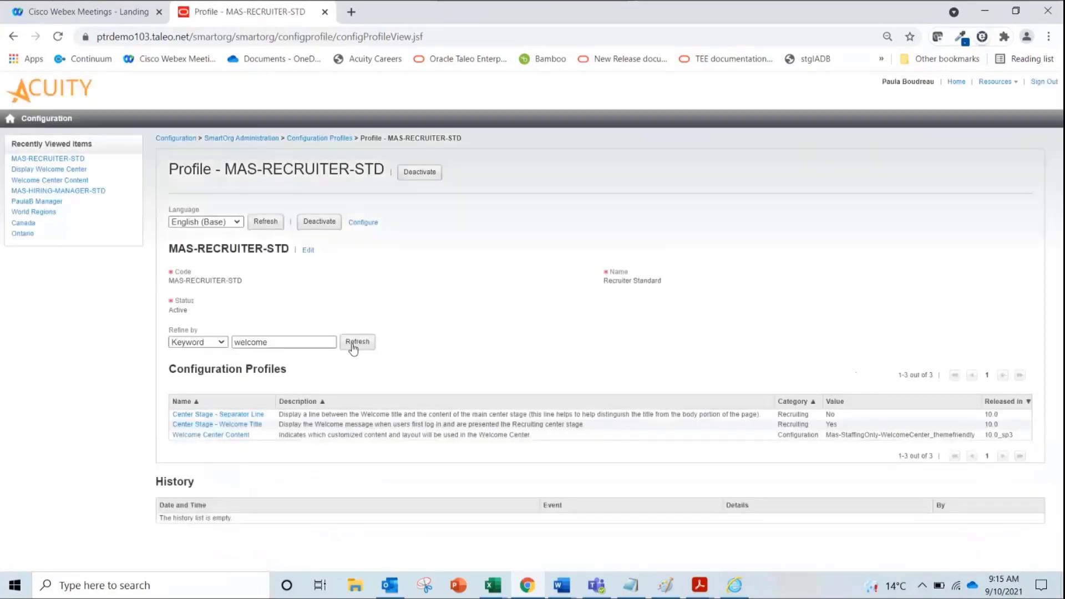
Browse MAS-RECRUITER-STD's Welcome Center Content pages, cancel without changes, and return to Configuration Profiles
{"action": "left_click", "coordinate": [219, 435]}
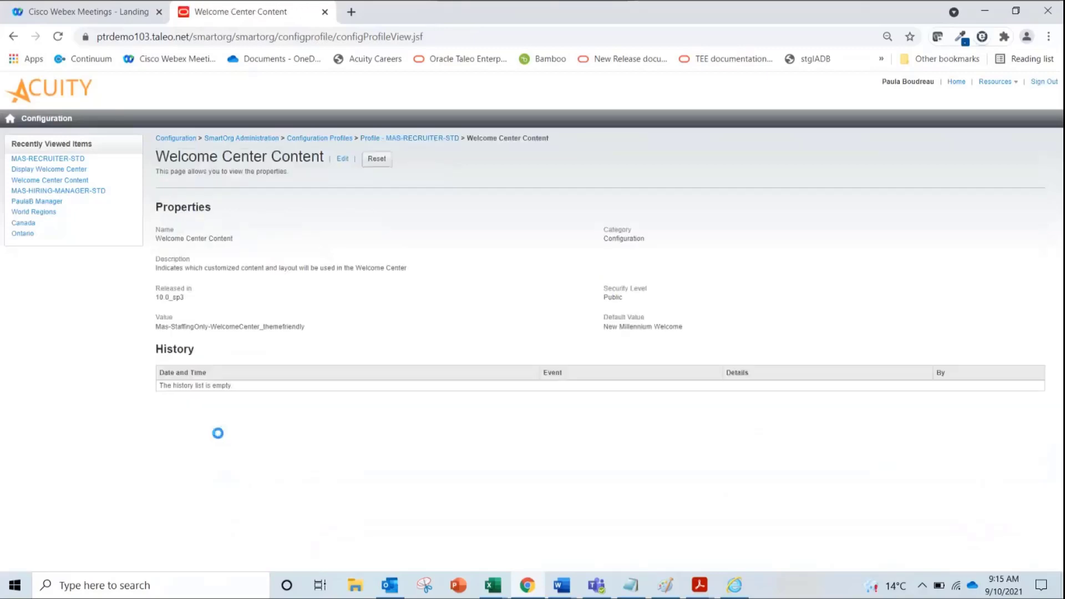
{"action": "left_click", "coordinate": [343, 159]}
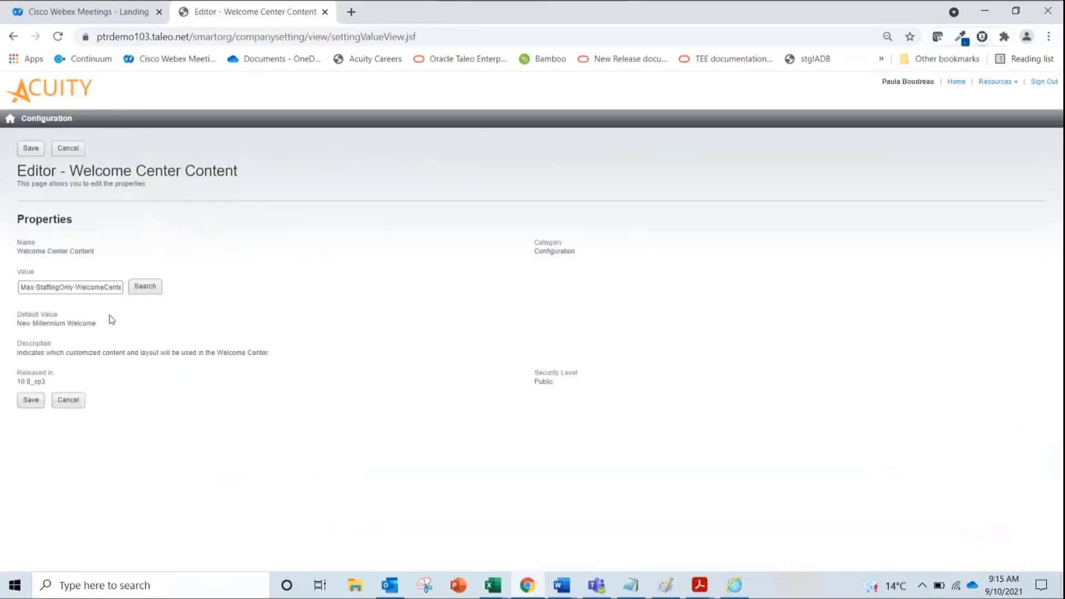
{"action": "left_click", "coordinate": [143, 292]}
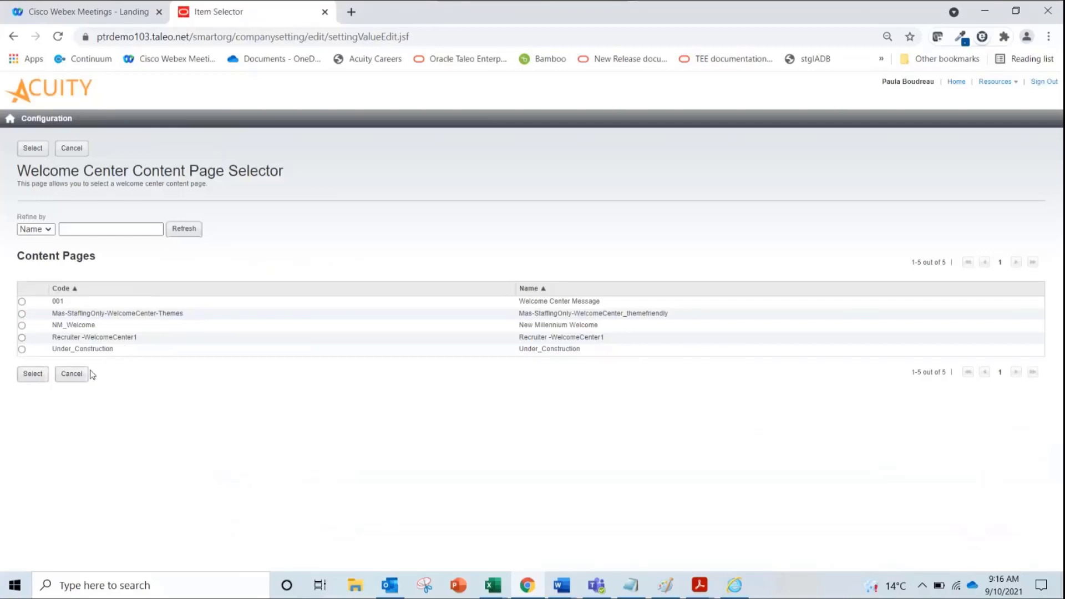
{"action": "left_click", "coordinate": [80, 382]}
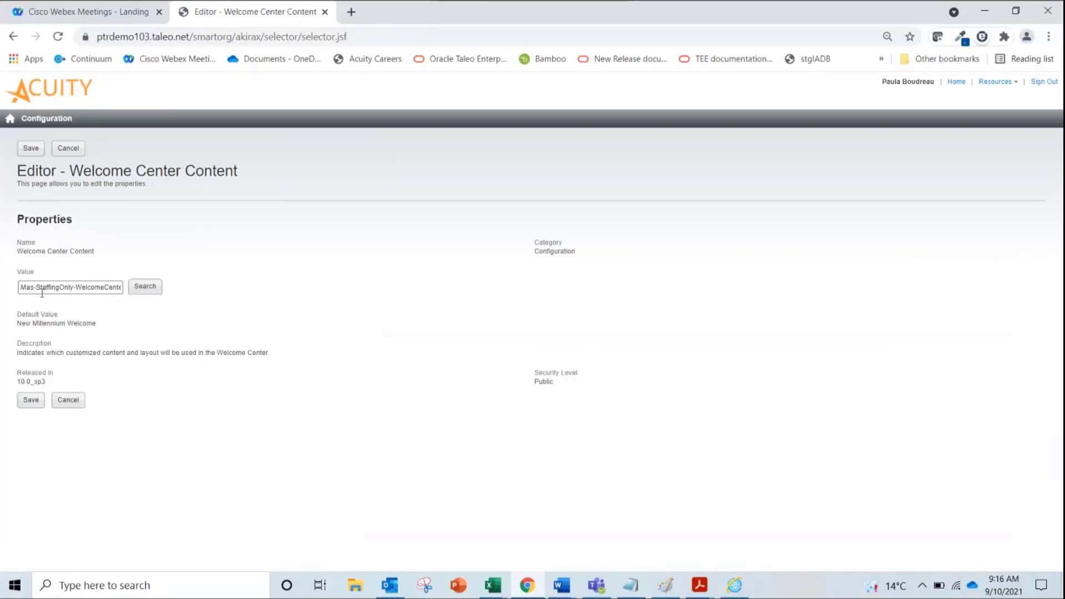
{"action": "left_click", "coordinate": [68, 409]}
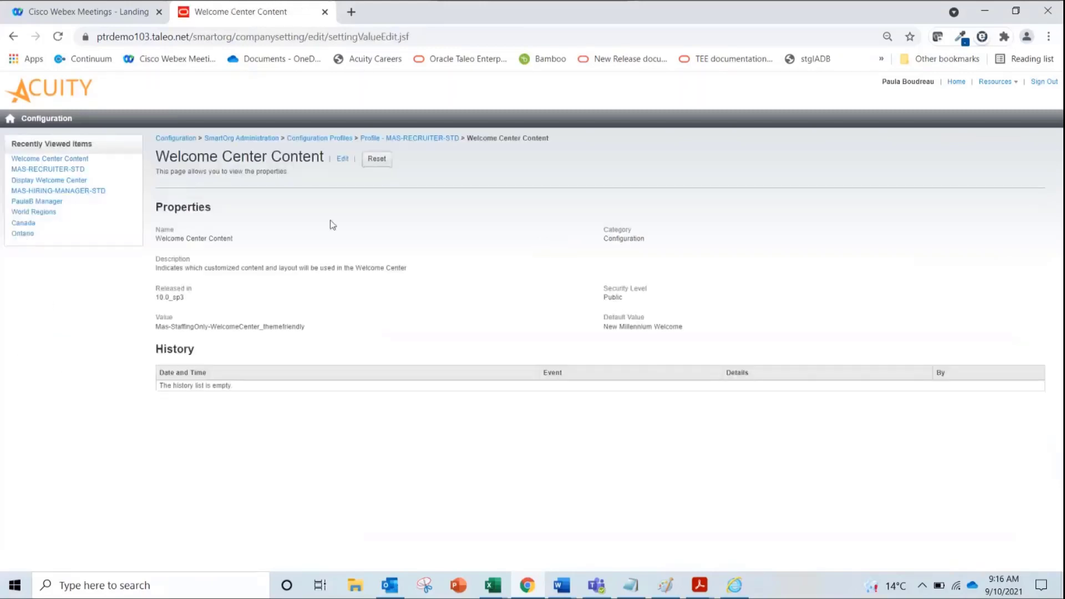
{"action": "left_click", "coordinate": [323, 140]}
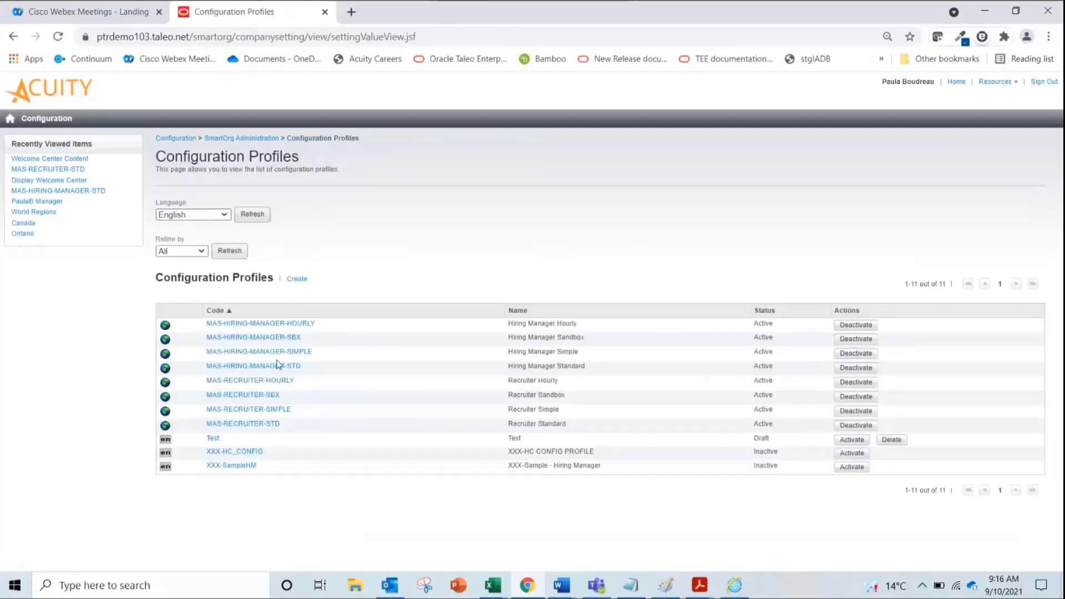
Open the MAS-HIRING-MANAGER-STD profile and filter its settings by keyword 'welcome'
{"action": "left_click", "coordinate": [271, 368]}
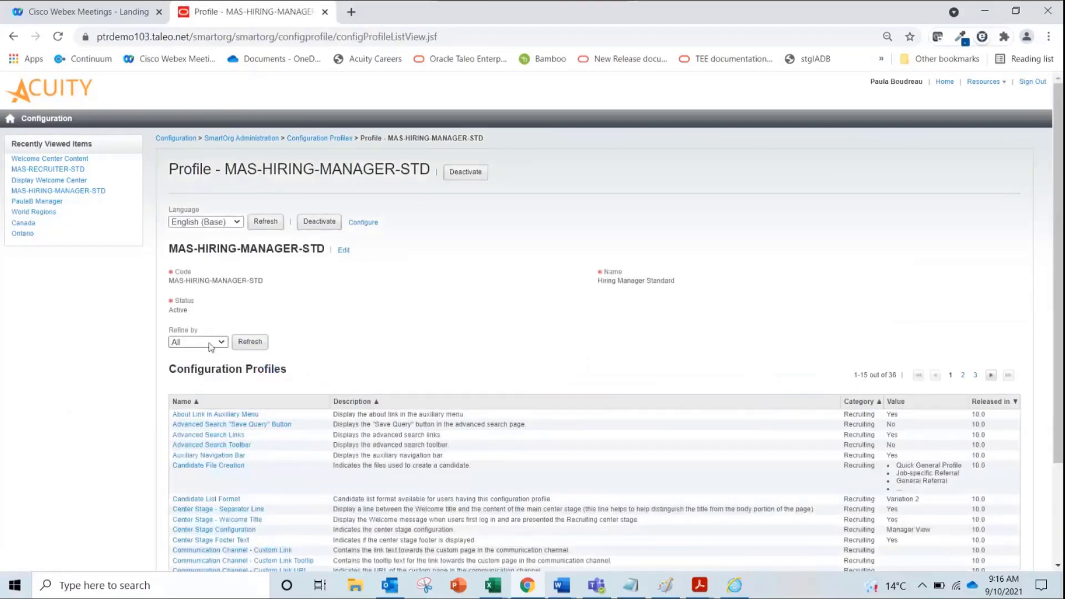
{"action": "left_click", "coordinate": [211, 342]}
{"action": "left_click", "coordinate": [188, 385]}
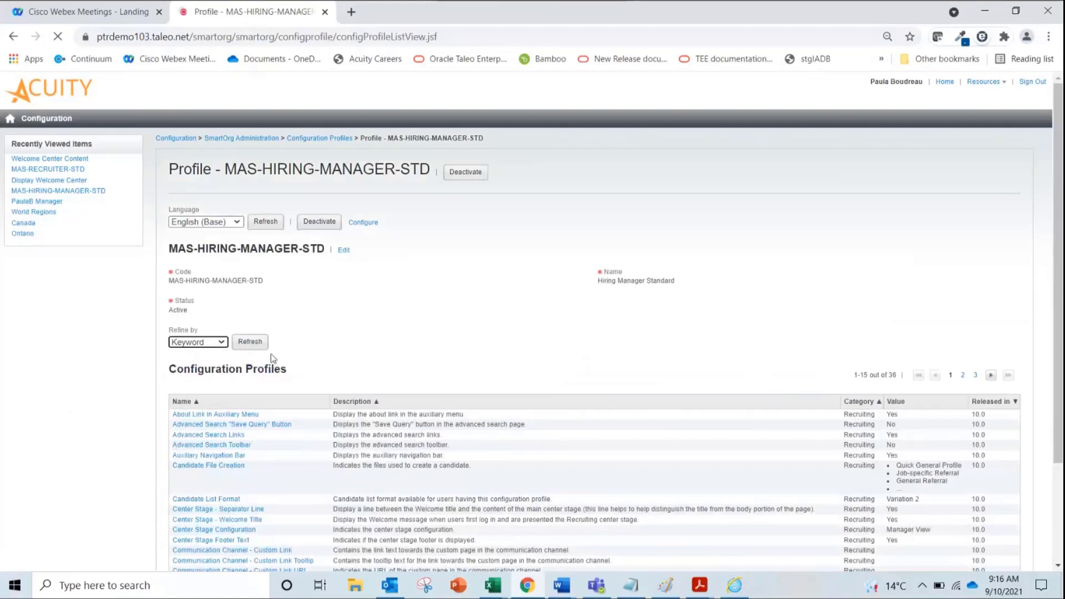
{"action": "left_click", "coordinate": [288, 344]}
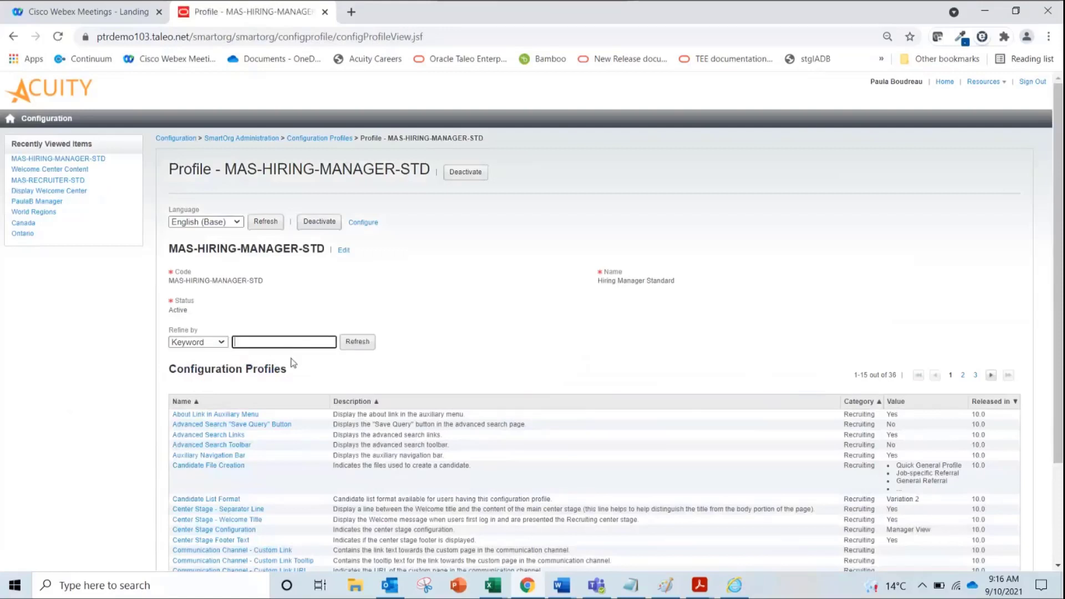
{"action": "type", "text": "welcome"}
{"action": "left_click", "coordinate": [367, 341]}
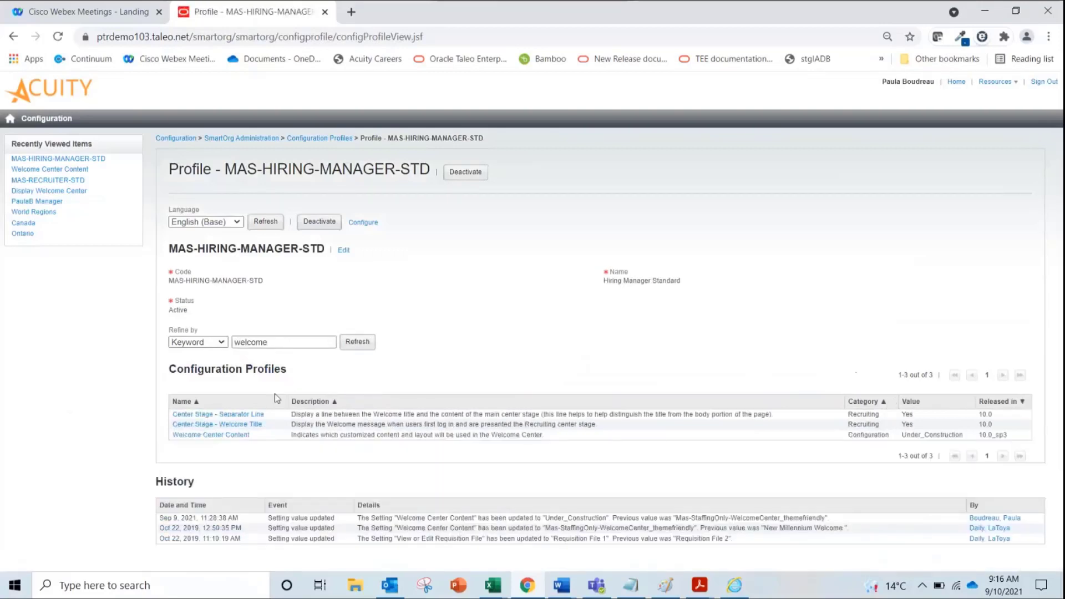
Check that Welcome Center Content is Under_Construction, then return to the profile
{"action": "left_click", "coordinate": [233, 438]}
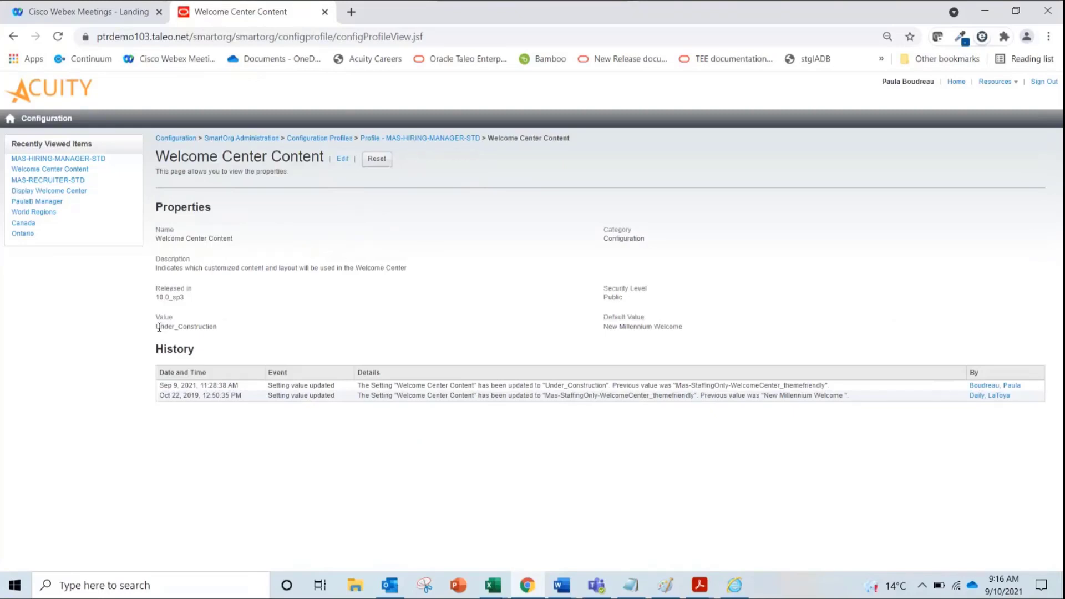
{"action": "left_click_drag", "start_coordinate": [159, 328], "coordinate": [205, 328]}
{"action": "left_click", "coordinate": [314, 139]}
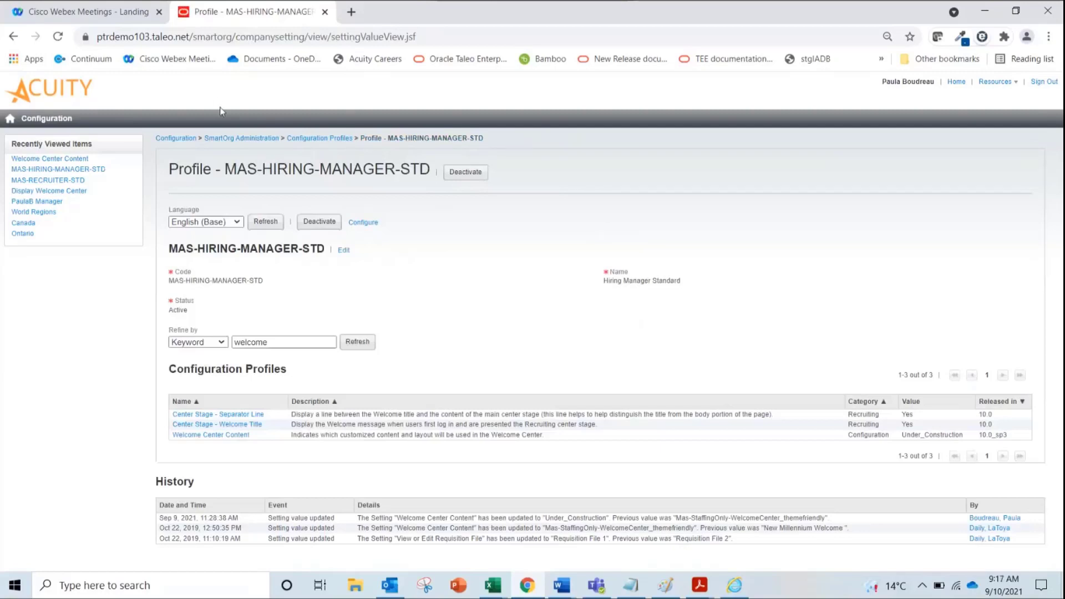
Log out and sign back in with the hiring manager's user name and saved password, reaching the Under Construction welcome page
{"action": "left_click", "coordinate": [9, 123]}
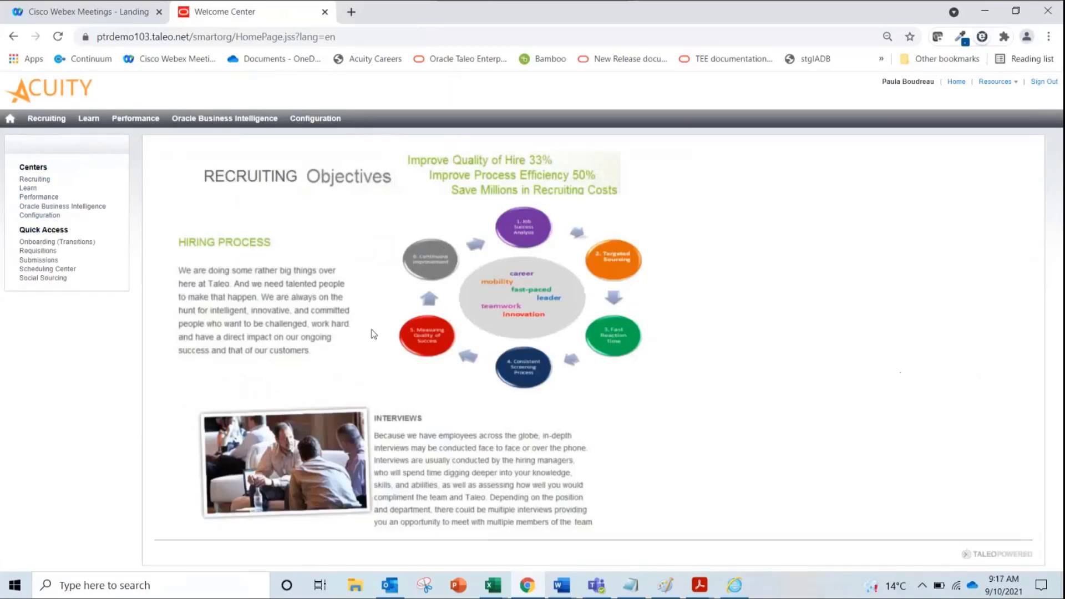
{"action": "left_click", "coordinate": [1045, 83]}
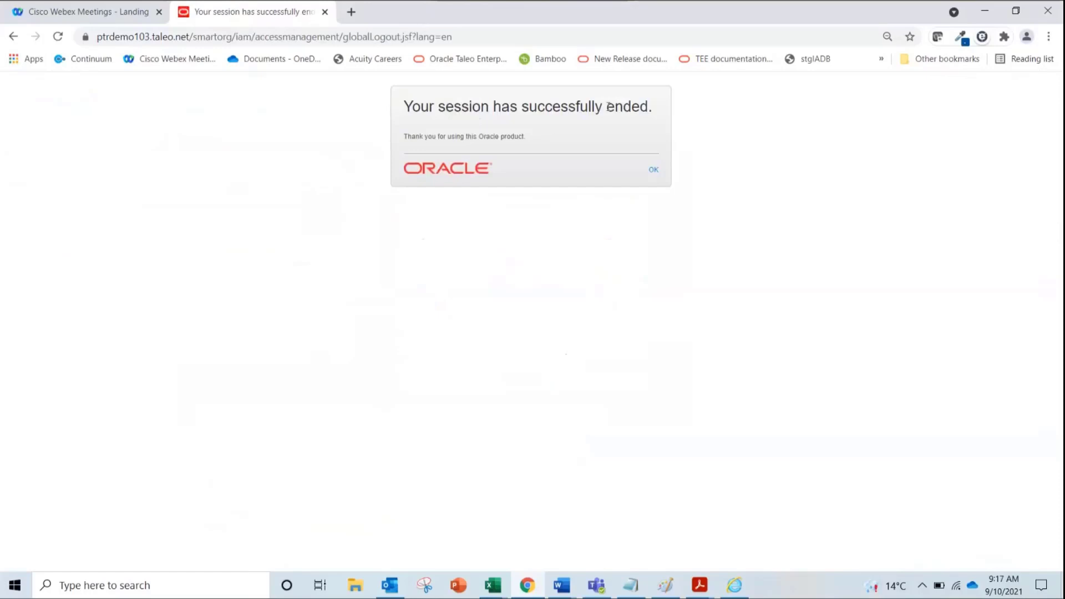
{"action": "left_click", "coordinate": [653, 171]}
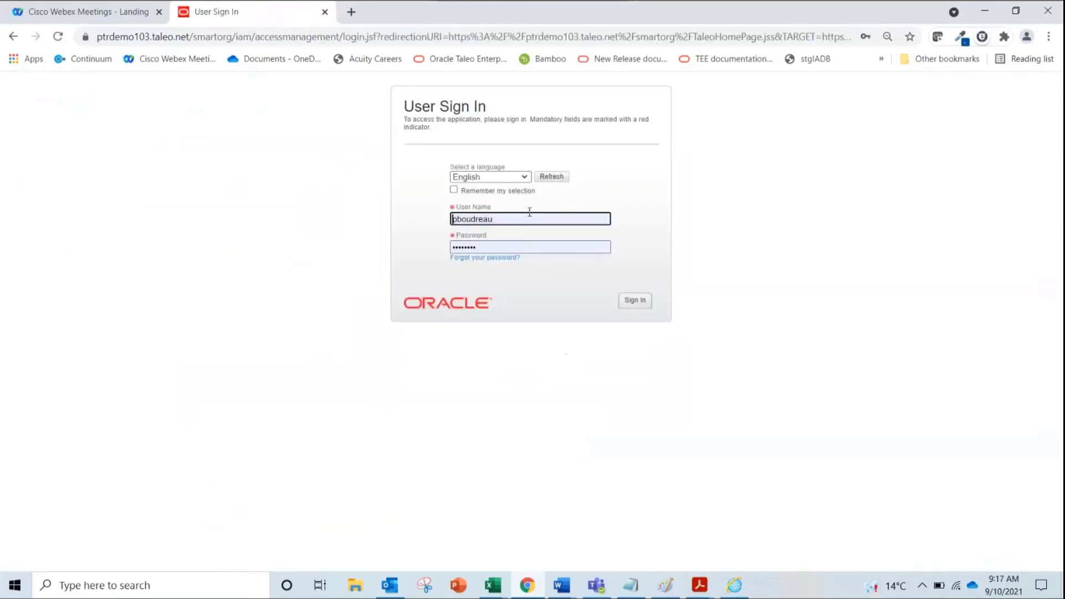
{"action": "double_click", "coordinate": [530, 214]}
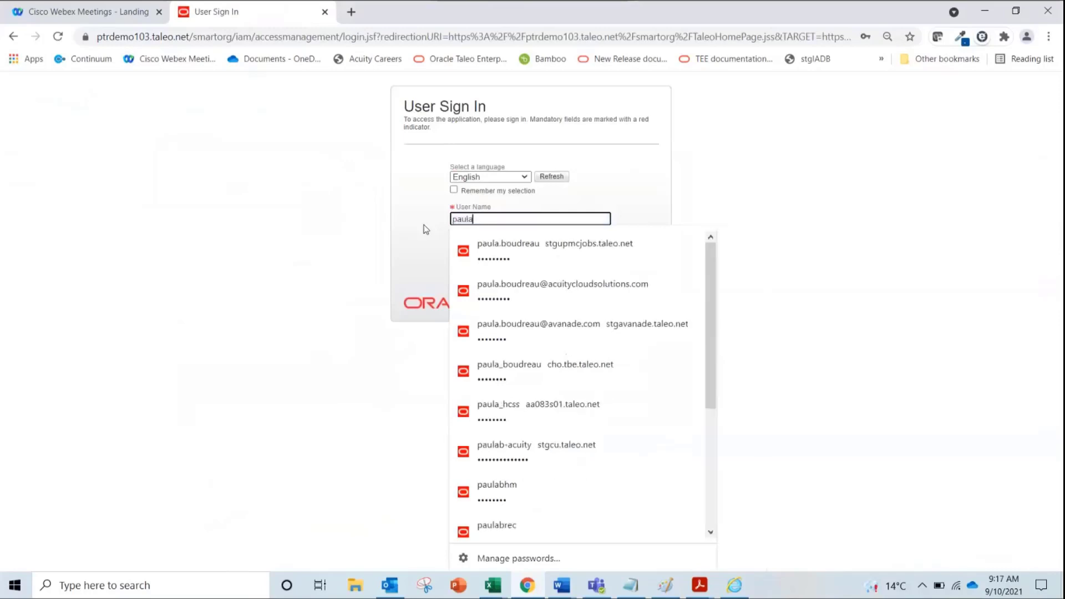
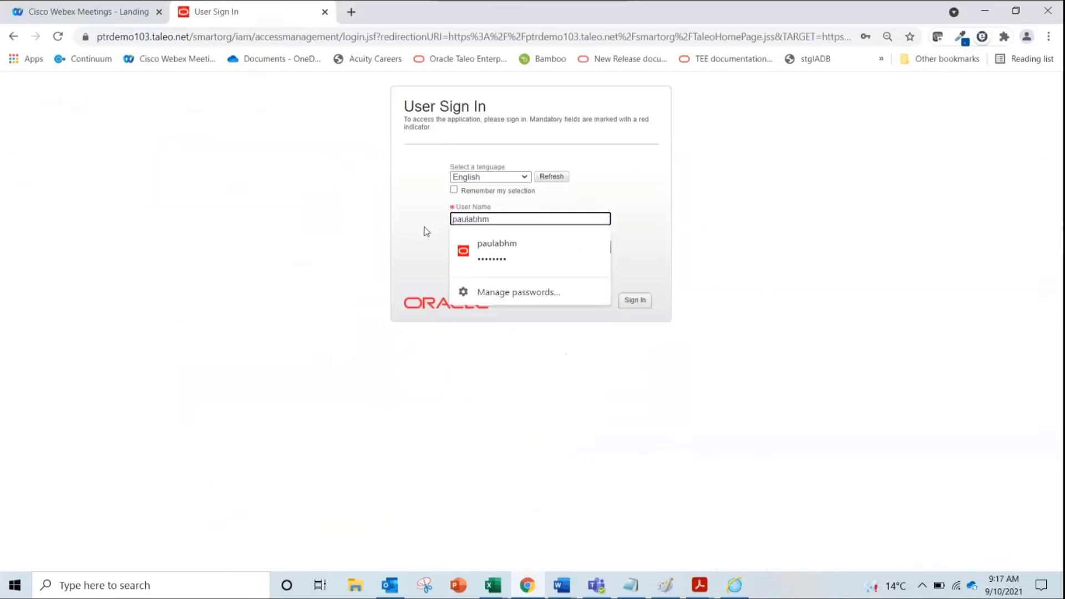
{"action": "left_click", "coordinate": [497, 251]}
{"action": "left_click", "coordinate": [642, 304]}
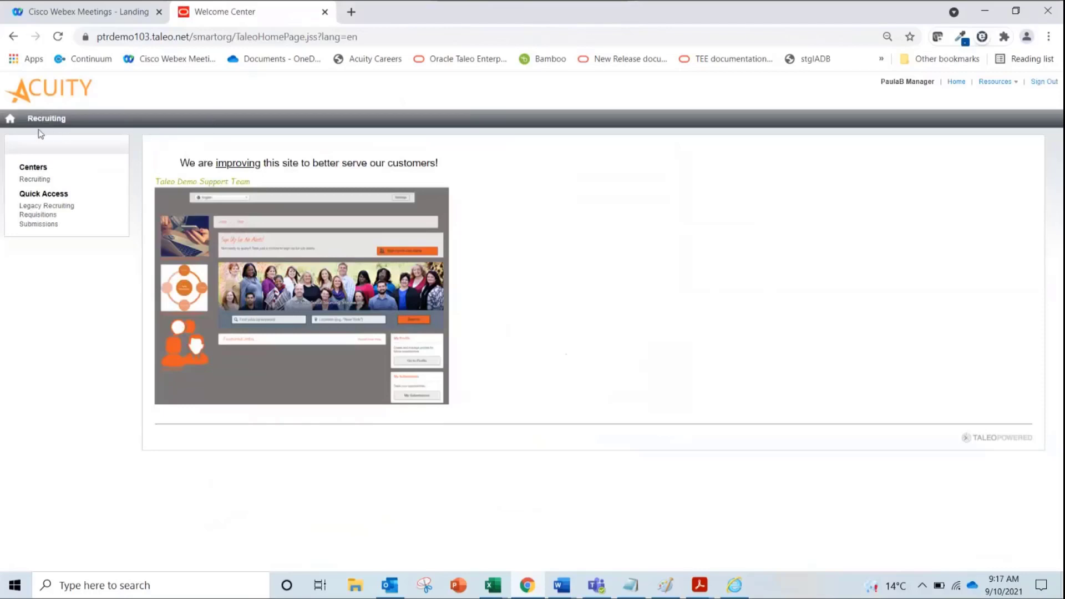
Switch from the hiring manager back to the administrator account with its saved password and open the Configuration center
{"action": "left_click", "coordinate": [1034, 83]}
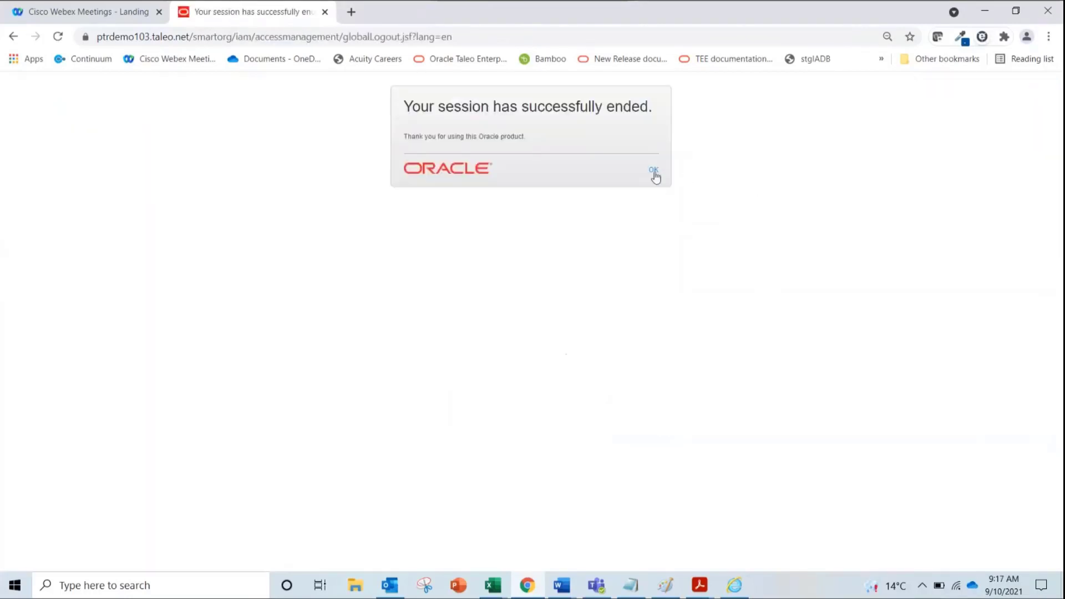
{"action": "left_click", "coordinate": [654, 171]}
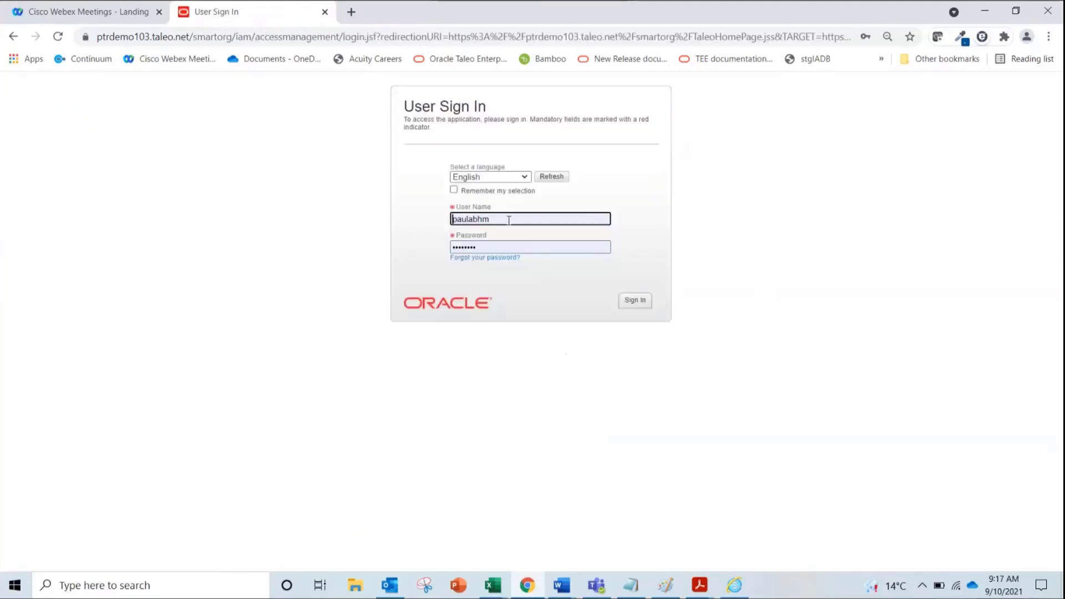
{"action": "double_click", "coordinate": [509, 220]}
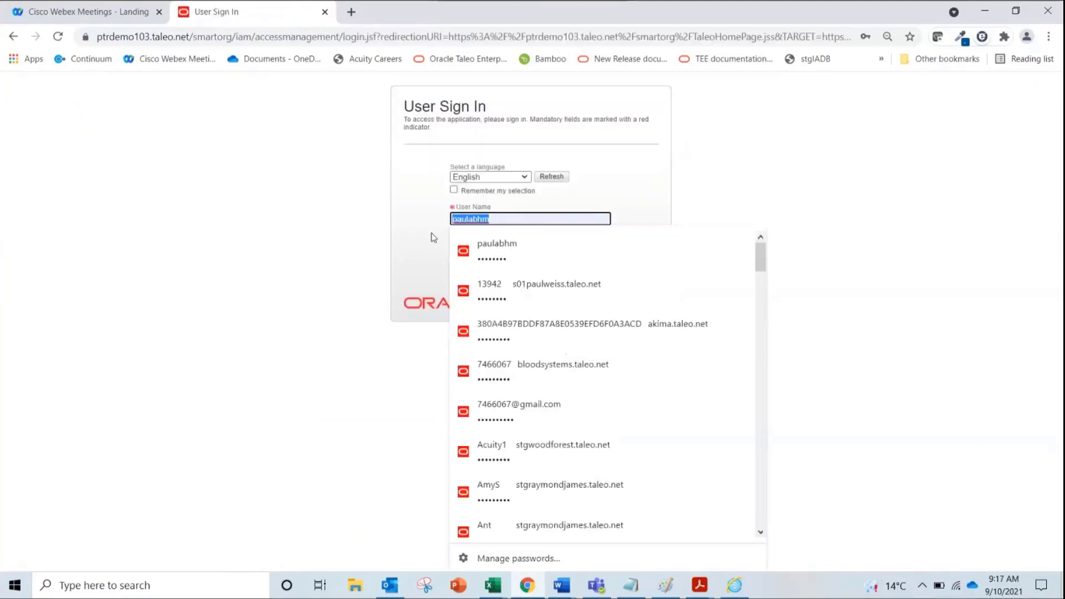
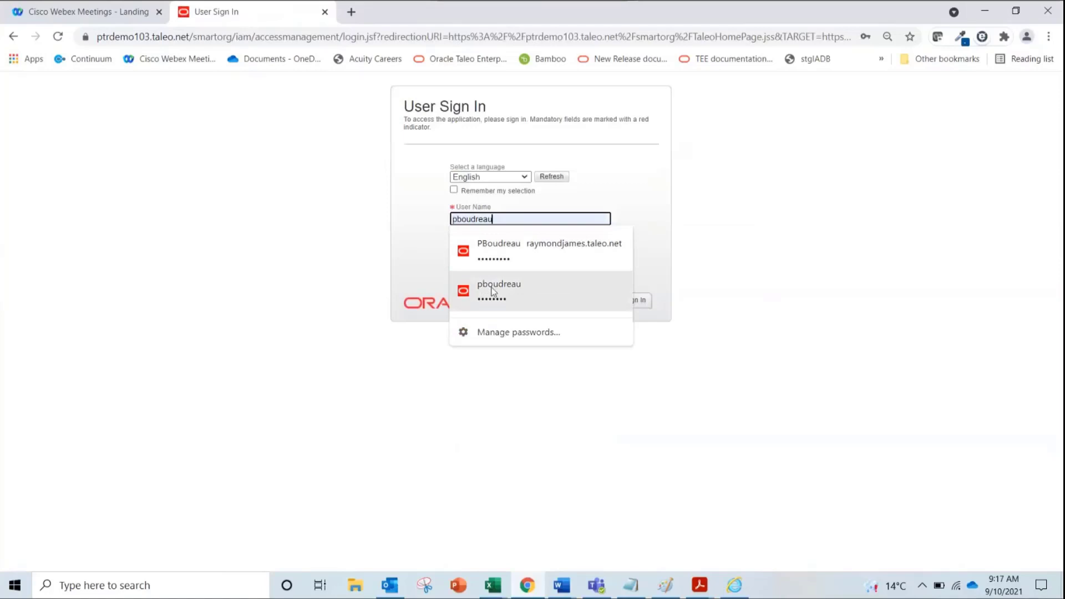
{"action": "left_click", "coordinate": [494, 291]}
{"action": "left_click", "coordinate": [633, 305]}
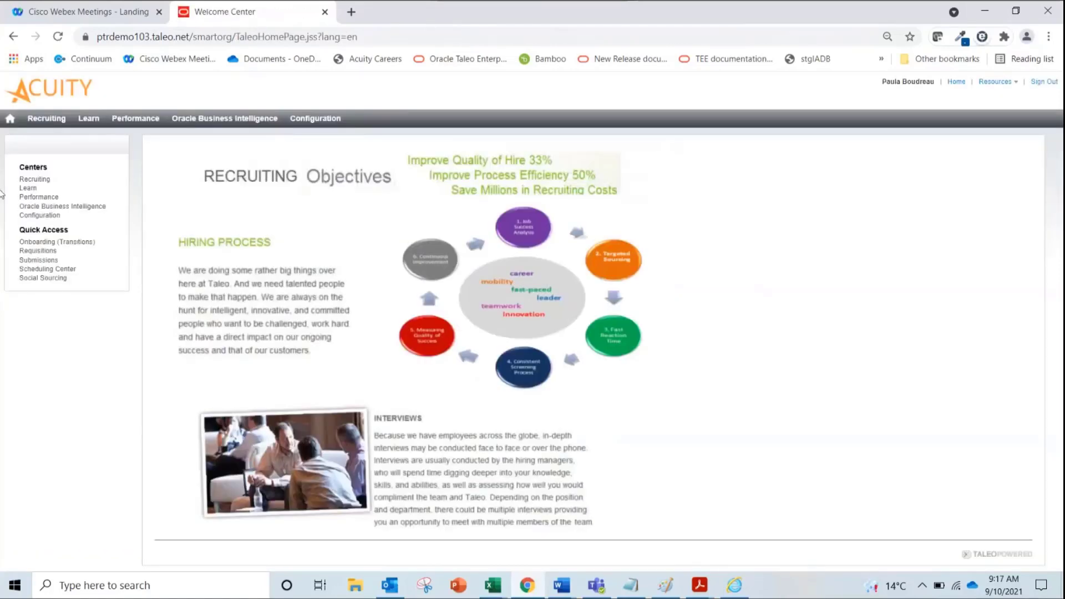
{"action": "left_click", "coordinate": [38, 215]}
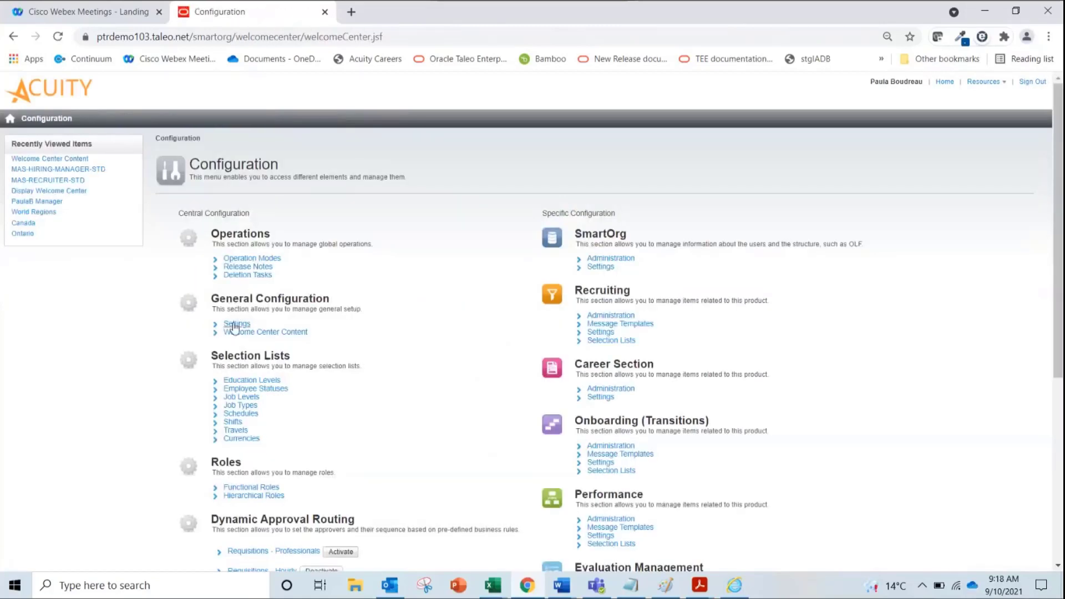
Review the Welcome Center Content pages list, then go back through Configuration to the Welcome Center home page
{"action": "left_click", "coordinate": [234, 334]}
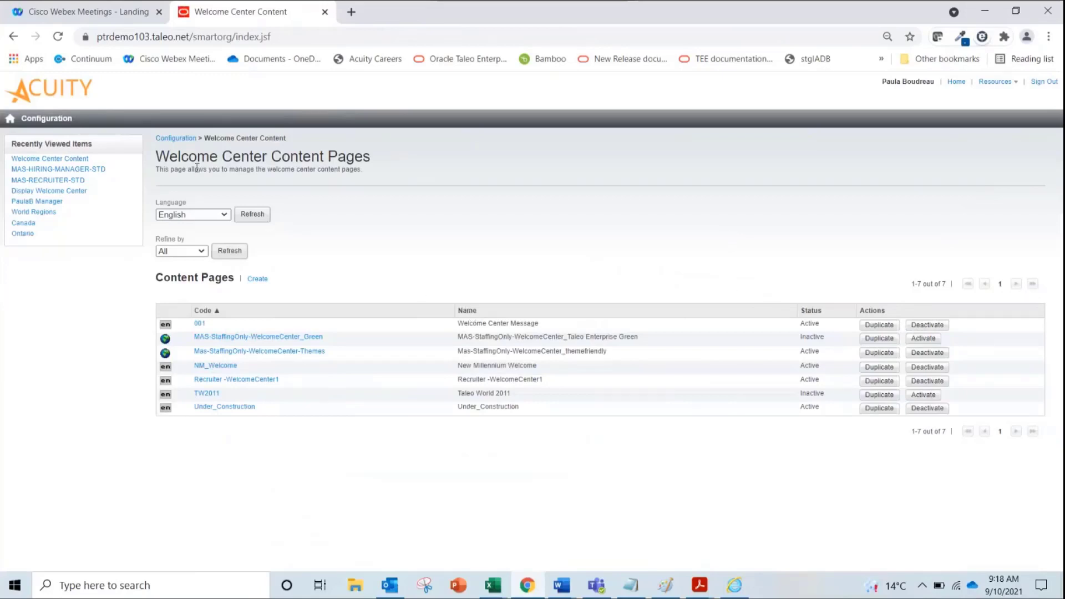
{"action": "left_click", "coordinate": [179, 143]}
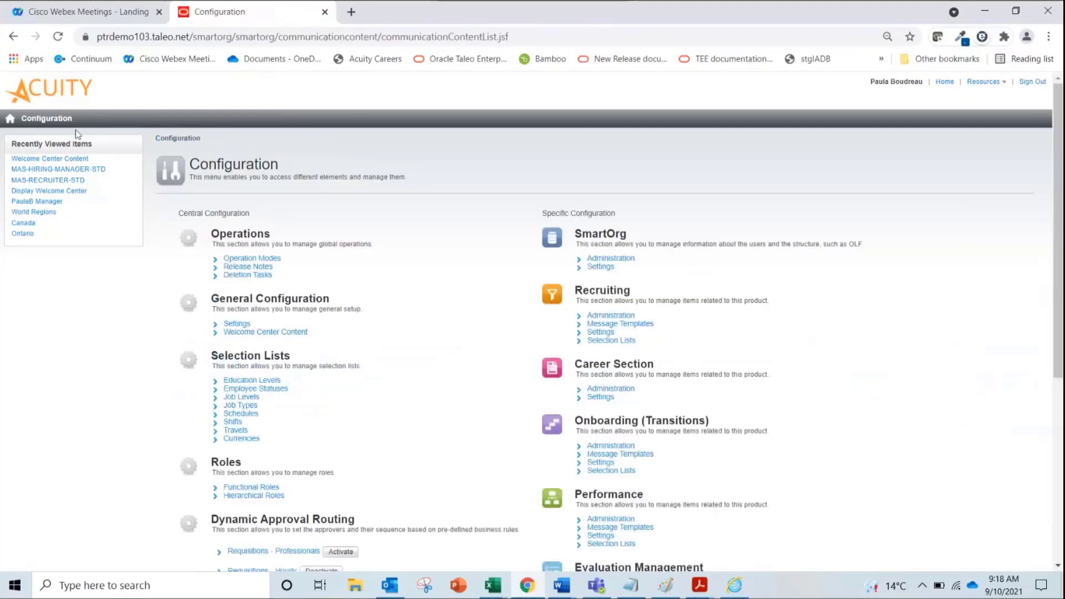
{"action": "left_click", "coordinate": [9, 118]}
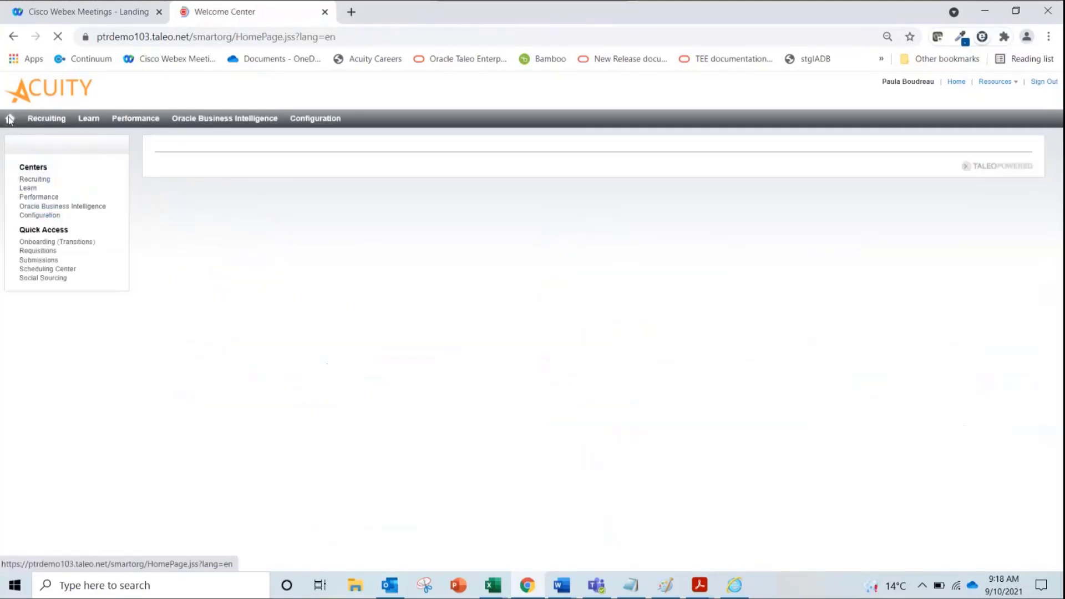